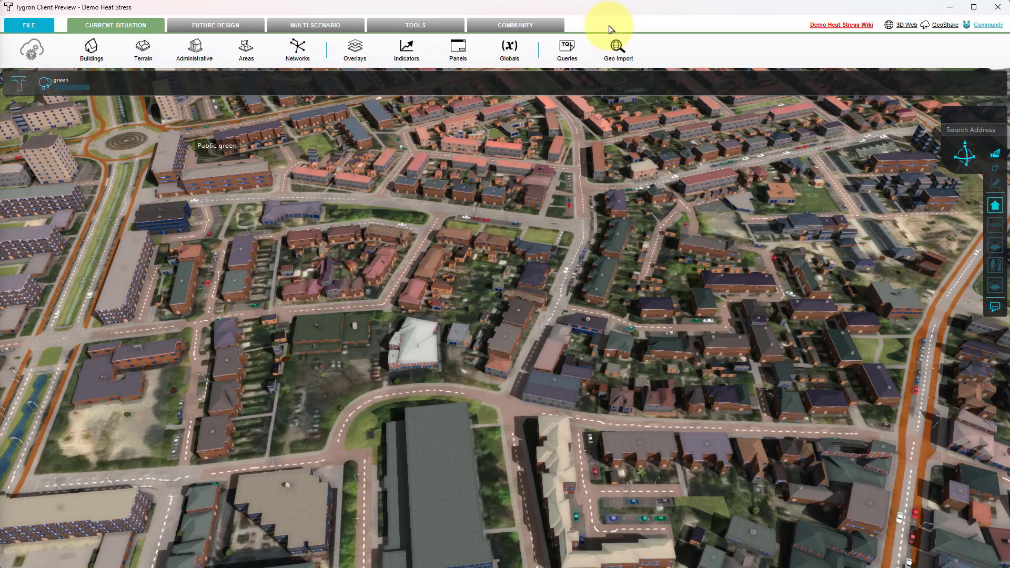
Open the GeoShare's public share and browse to the folder demo_projects/demo_heat_stress/viewer/foliage
{"action": "left_click", "coordinate": [944, 26]}
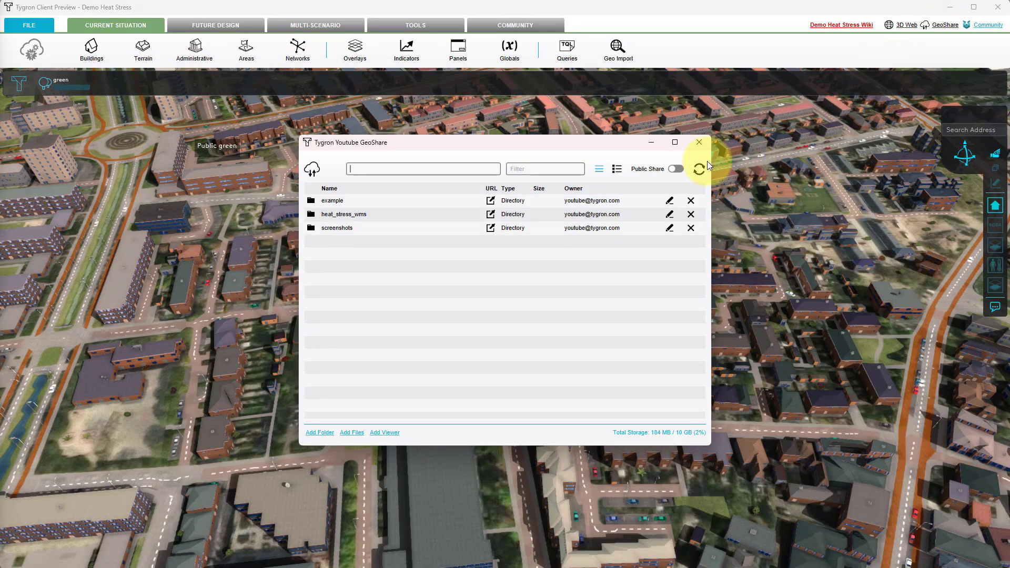
{"action": "left_click", "coordinate": [676, 169]}
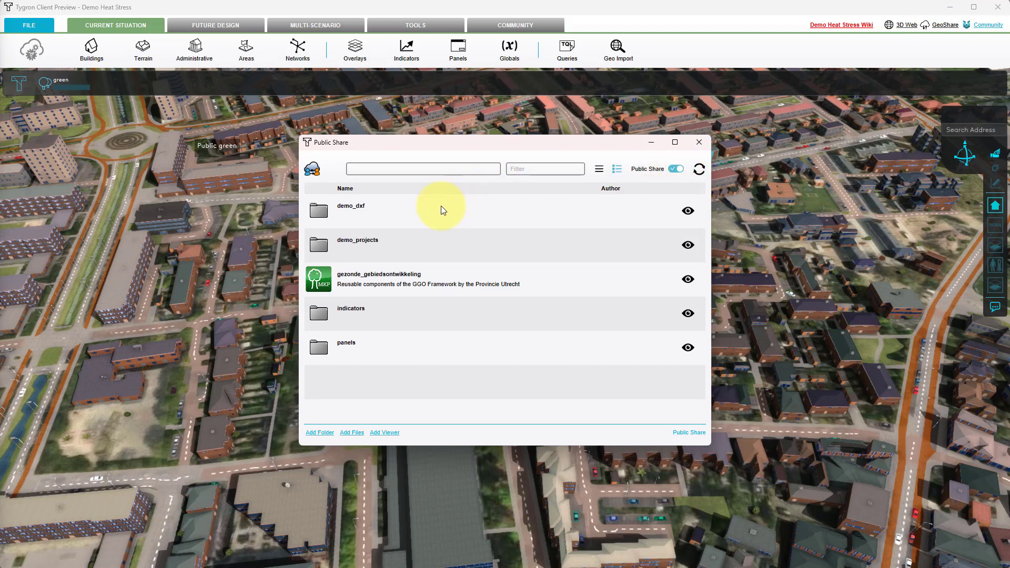
{"action": "double_click", "coordinate": [340, 242]}
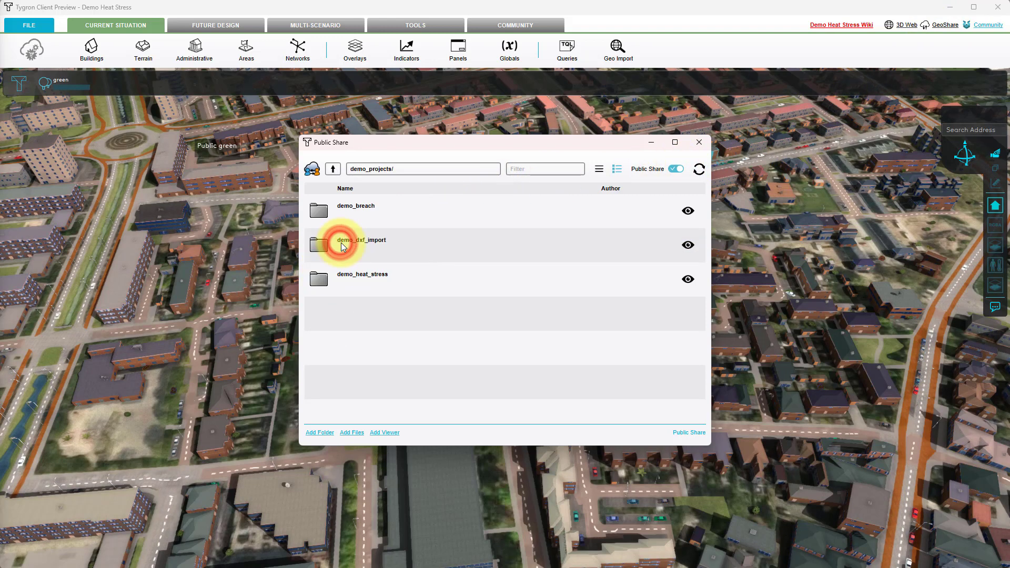
{"action": "left_click", "coordinate": [345, 277]}
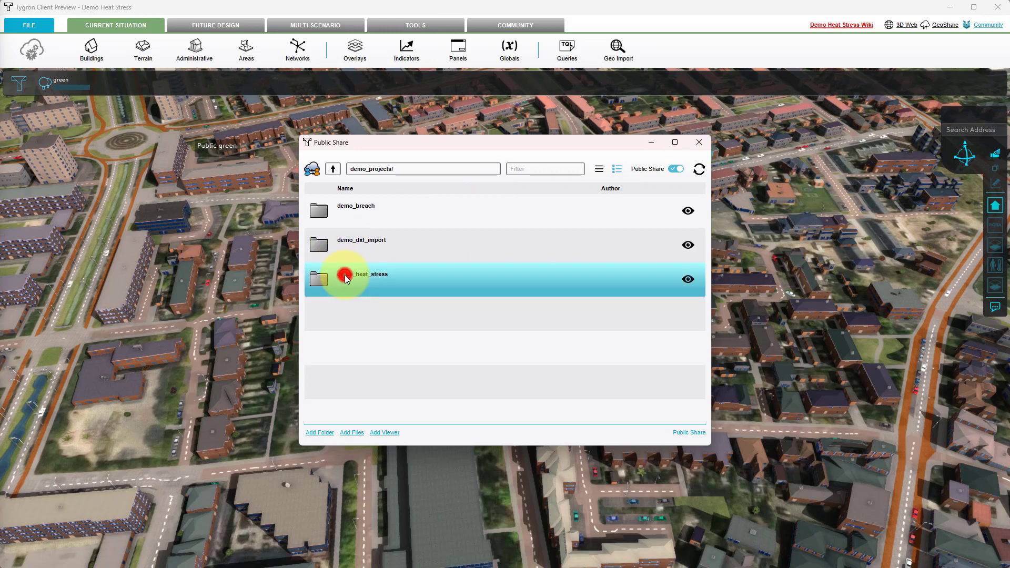
{"action": "left_click", "coordinate": [346, 278]}
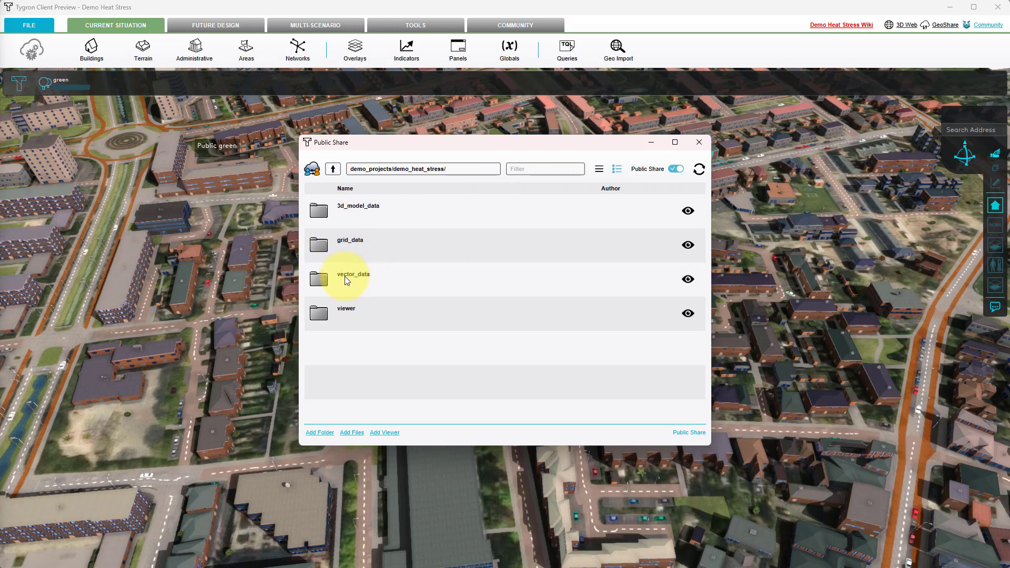
{"action": "double_click", "coordinate": [346, 311]}
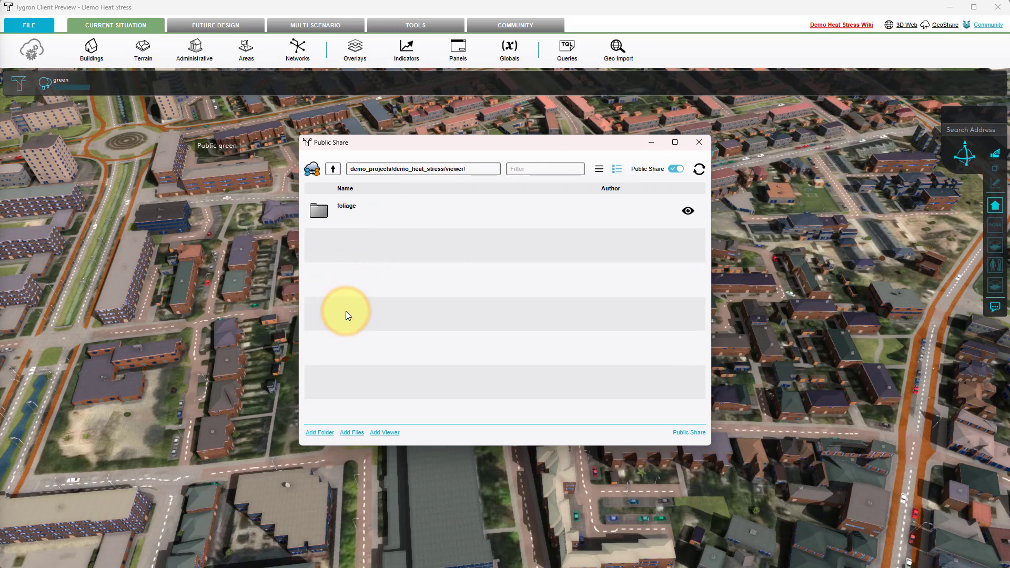
{"action": "double_click", "coordinate": [346, 210]}
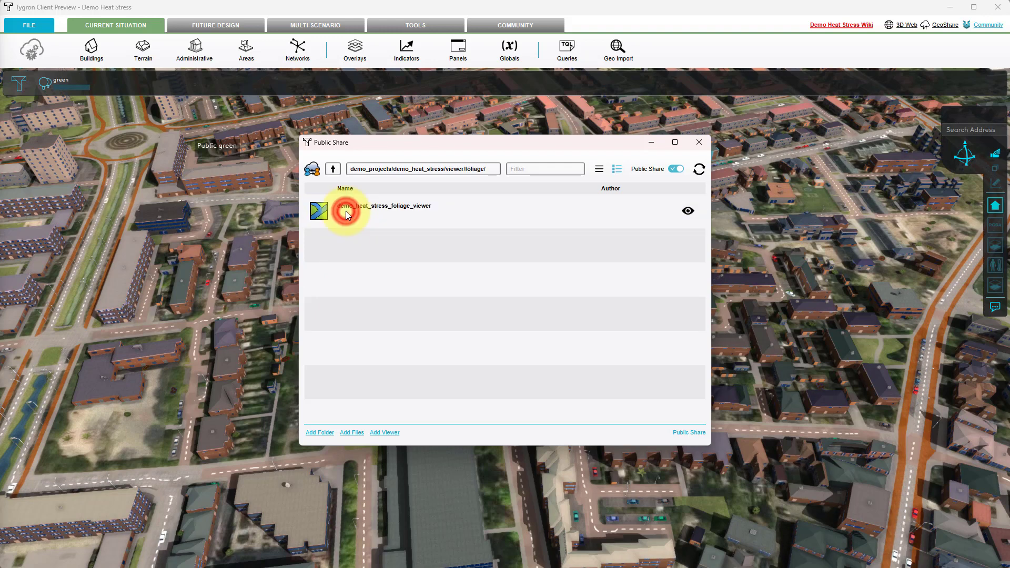
Open the WMS link of demo_heat_stress_foliage_viewer and copy its web address
{"action": "left_click", "coordinate": [688, 211]}
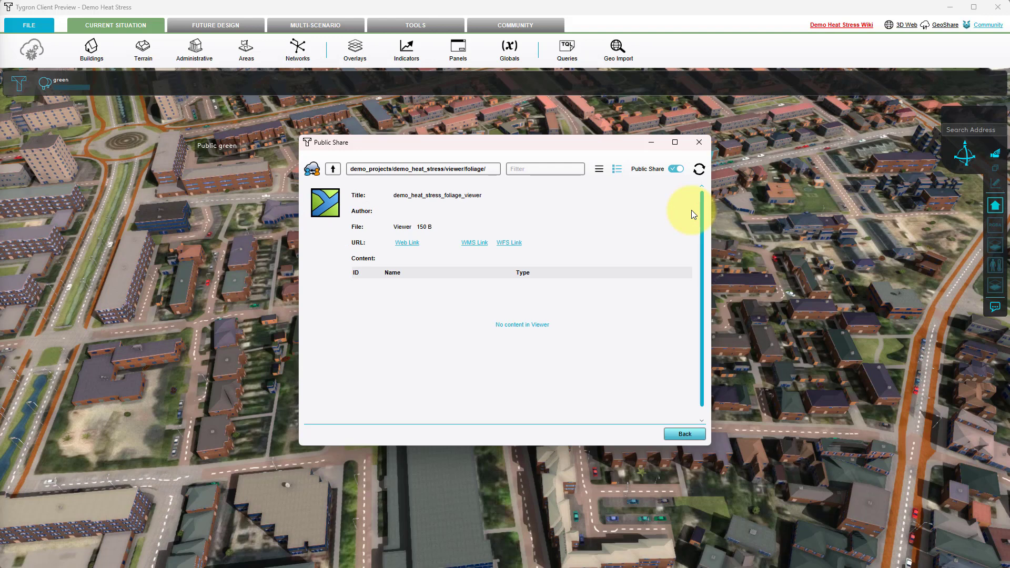
{"action": "left_click", "coordinate": [472, 244]}
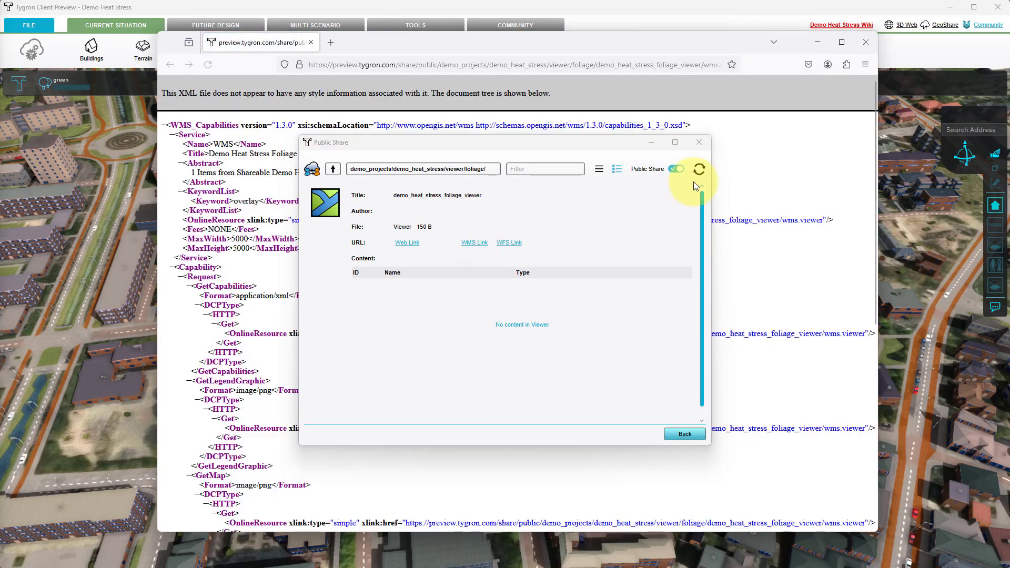
{"action": "left_click", "coordinate": [701, 143]}
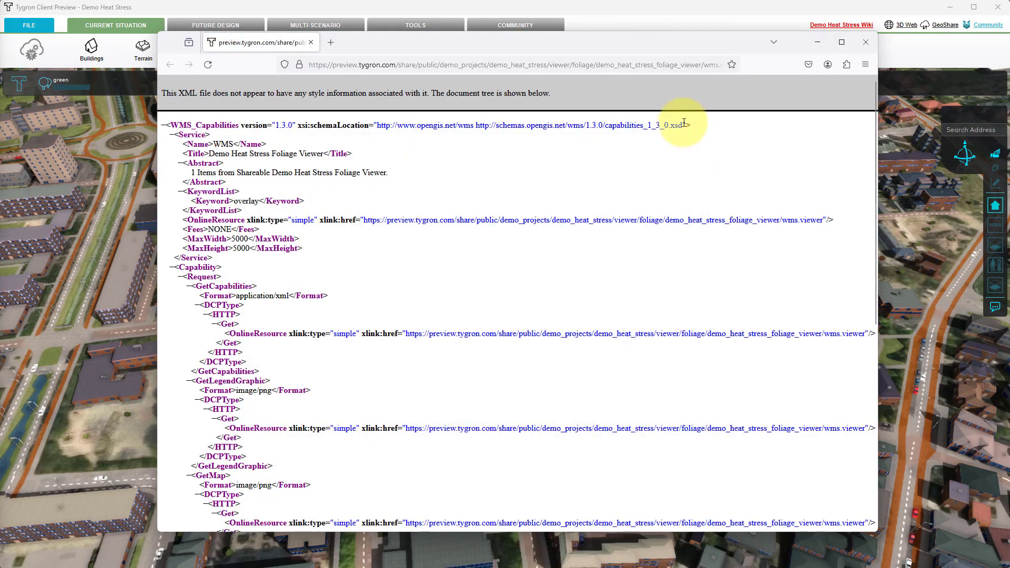
{"action": "left_click", "coordinate": [641, 60]}
{"action": "right_click", "coordinate": [646, 64]}
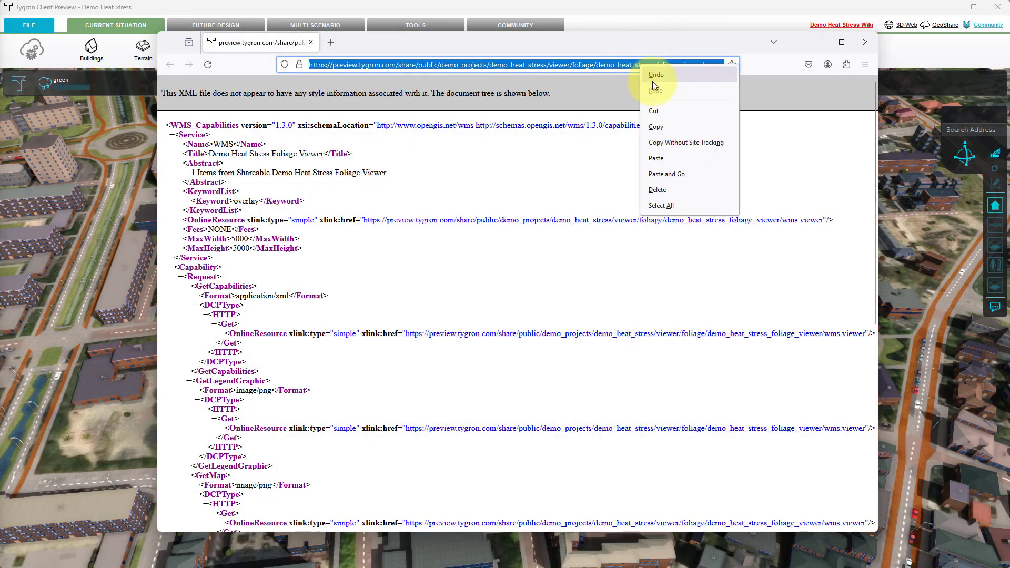
{"action": "left_click", "coordinate": [662, 125]}
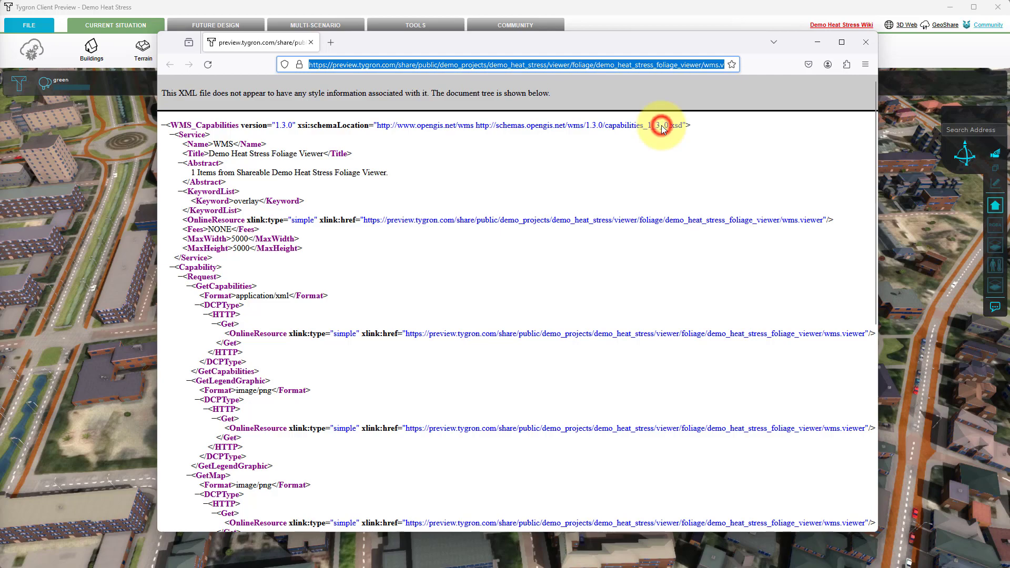
{"action": "left_click", "coordinate": [872, 43]}
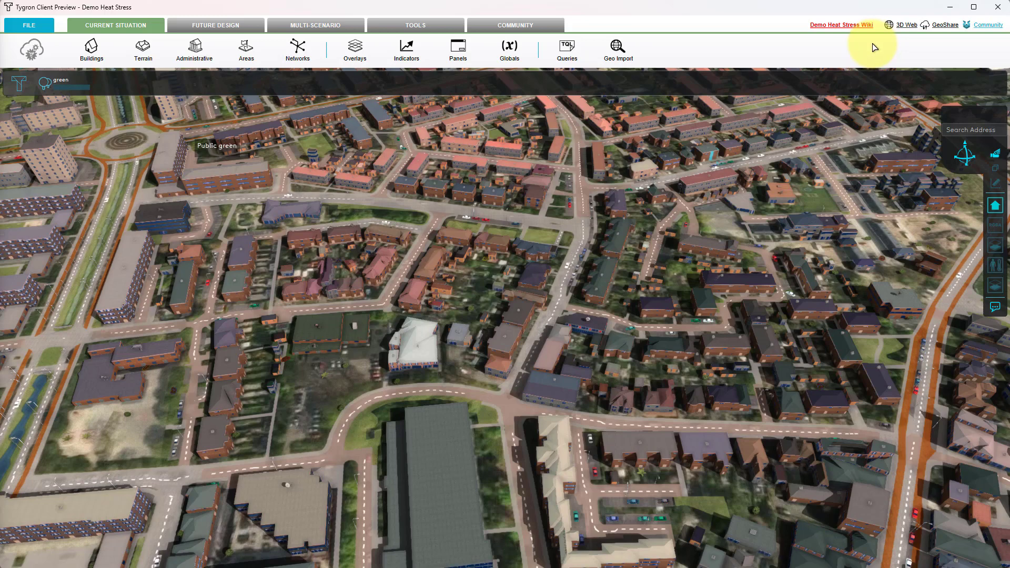
Add a new WMS overlay from the geo data overlay types
{"action": "left_click", "coordinate": [355, 52]}
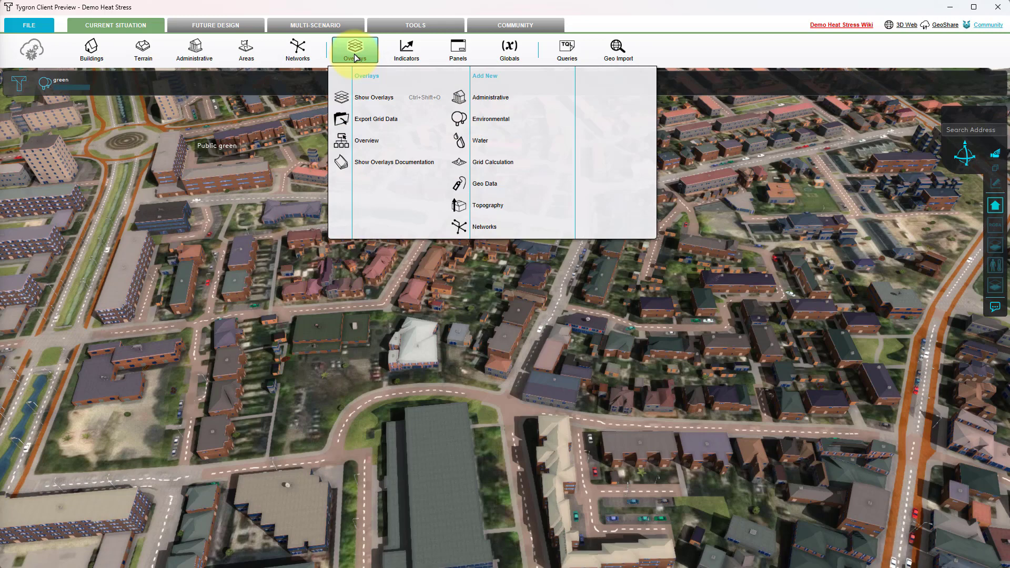
{"action": "mouse_move", "coordinate": [480, 184]}
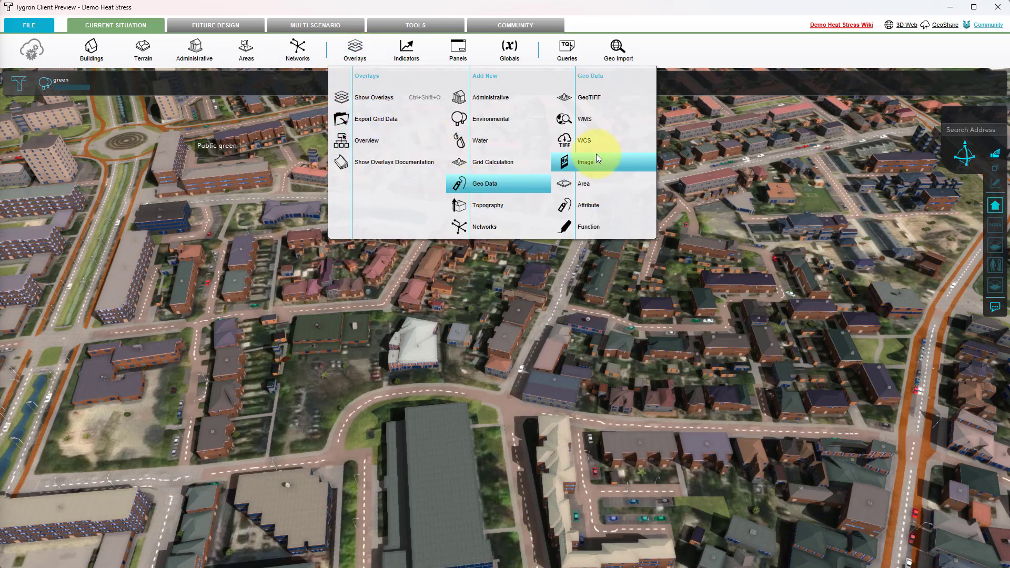
{"action": "left_click", "coordinate": [596, 125]}
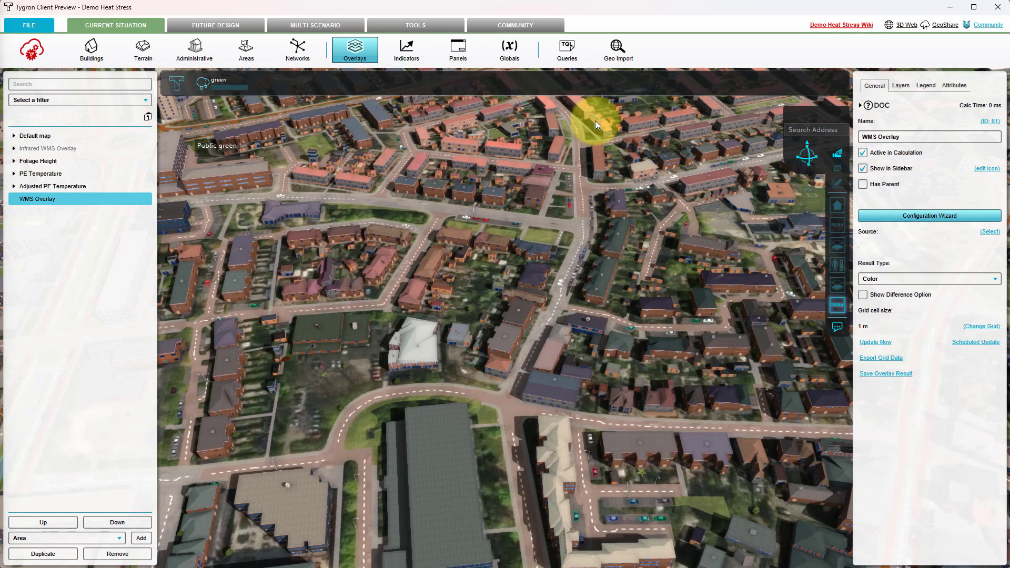
In the WMS overlay's configuration wizard, import a web map service by adding a new one named WMS Foliage with the copied URL
{"action": "left_click", "coordinate": [896, 216]}
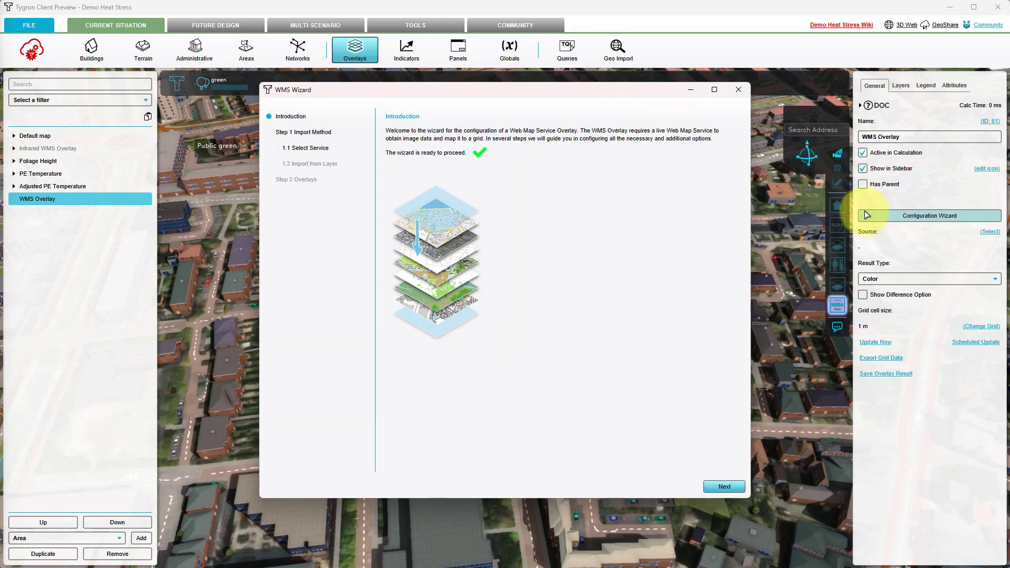
{"action": "mouse_move", "coordinate": [837, 207]}
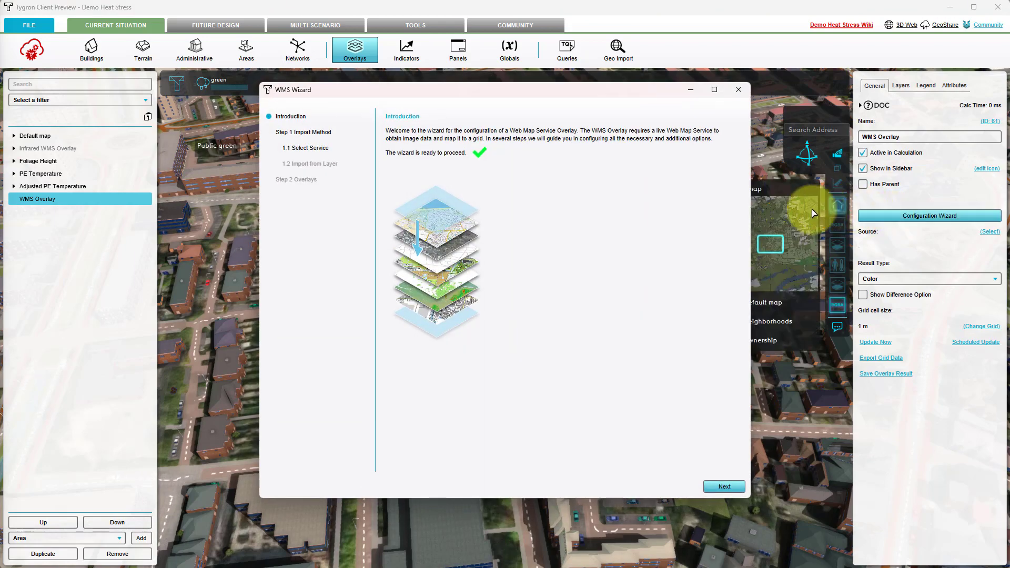
{"action": "left_click", "coordinate": [723, 488]}
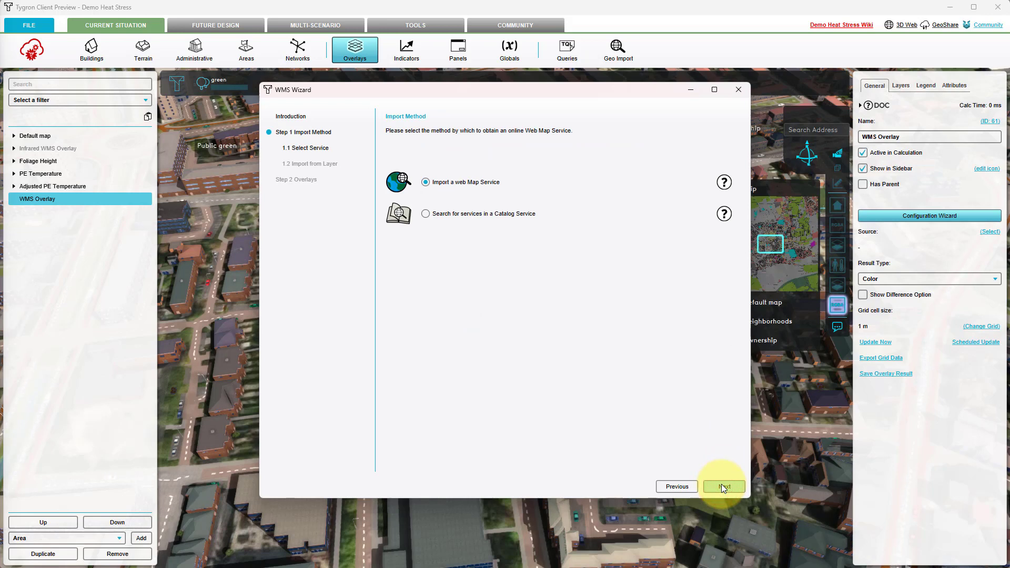
{"action": "left_click", "coordinate": [721, 487]}
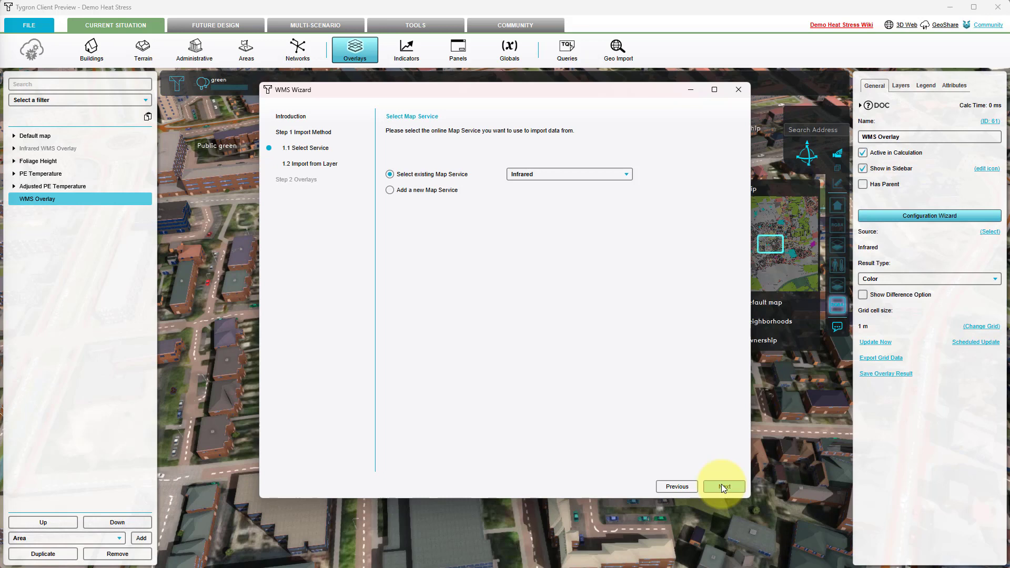
{"action": "left_click", "coordinate": [413, 192]}
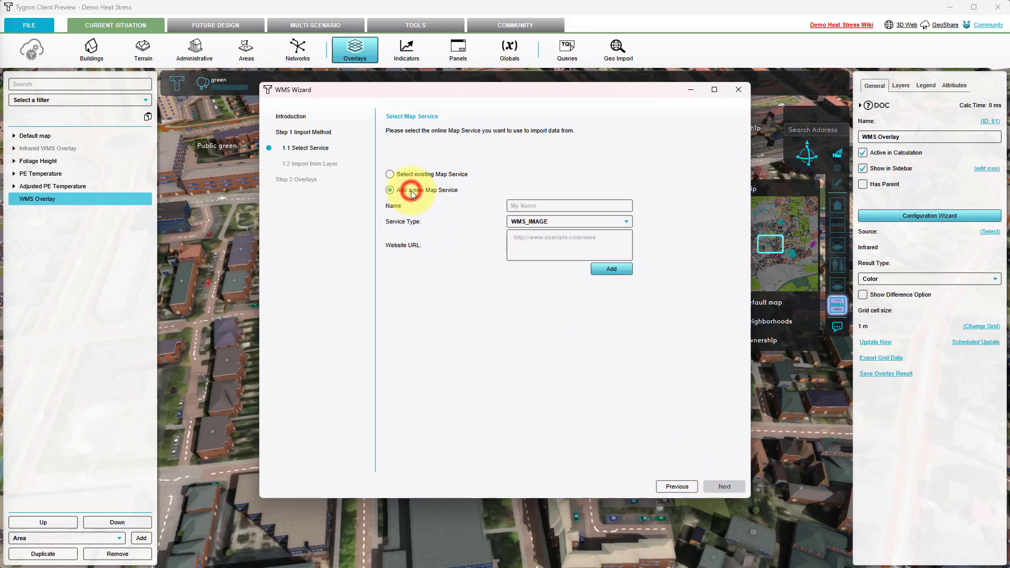
{"action": "left_click", "coordinate": [530, 241]}
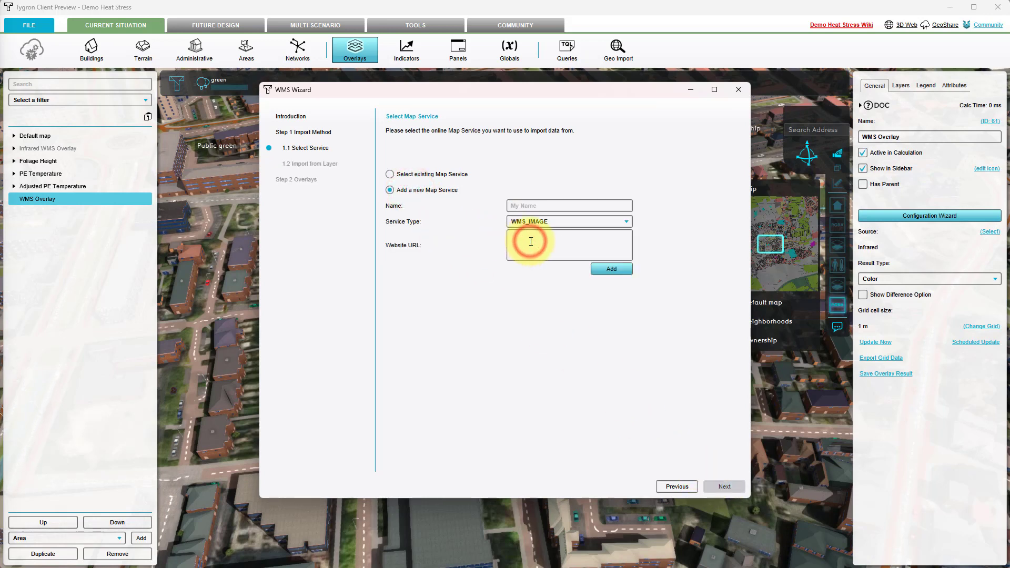
{"action": "key", "text": "ctrl+v"}
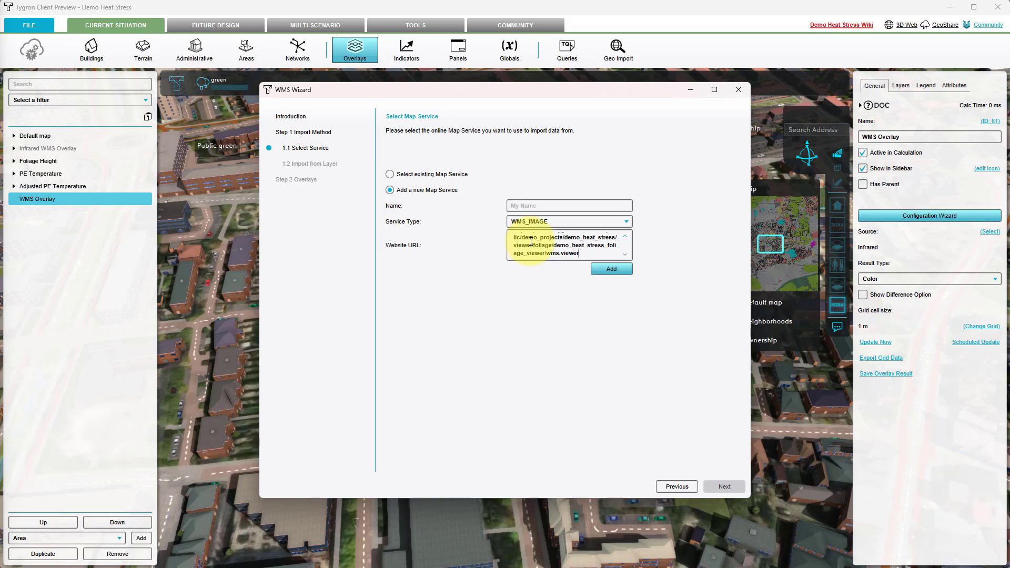
{"action": "left_click", "coordinate": [533, 207]}
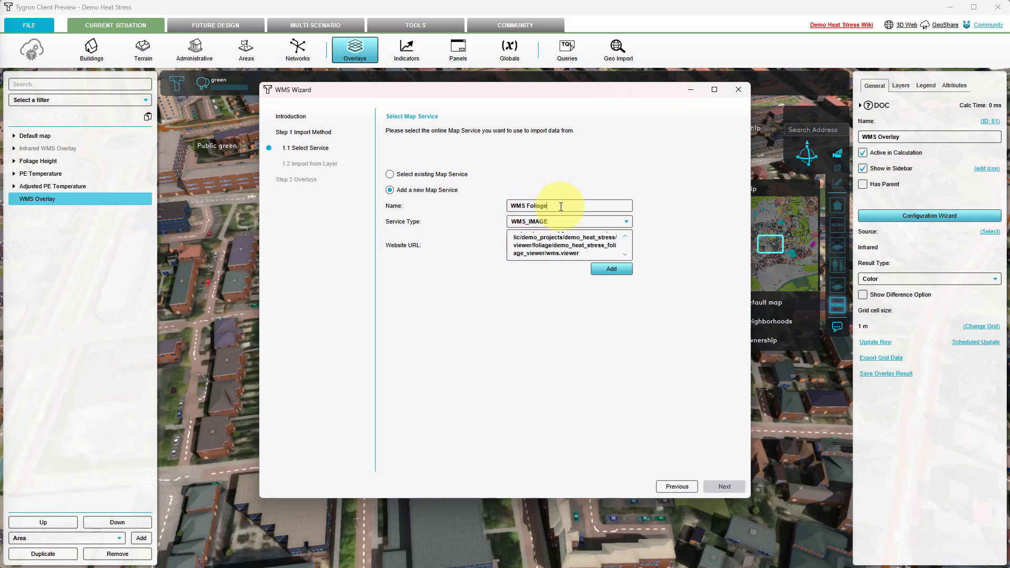
{"action": "left_click", "coordinate": [601, 269]}
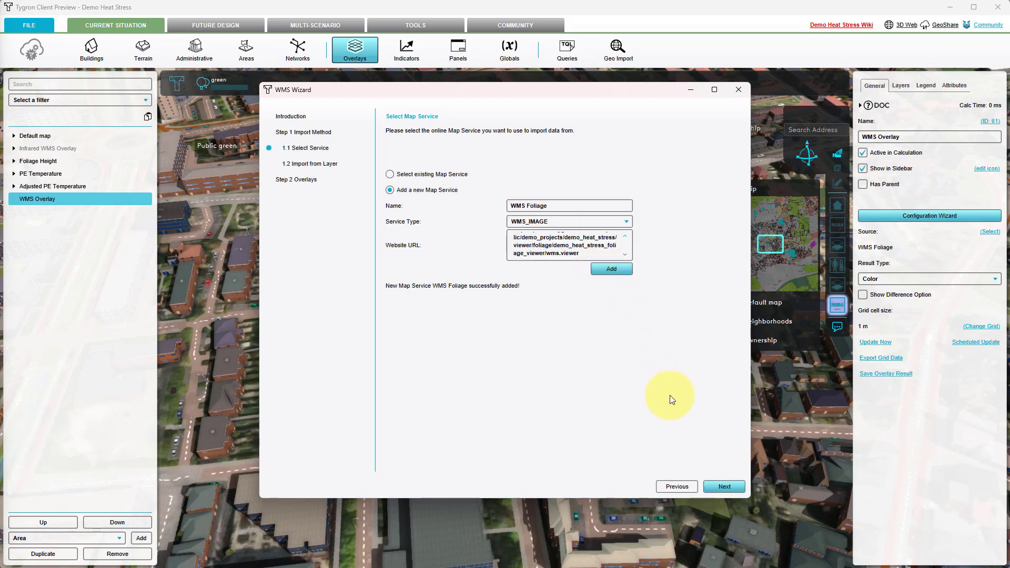
Select the Foliage Height Geotiff layer of the WMS Foliage service for the overlay
{"action": "left_click", "coordinate": [729, 486]}
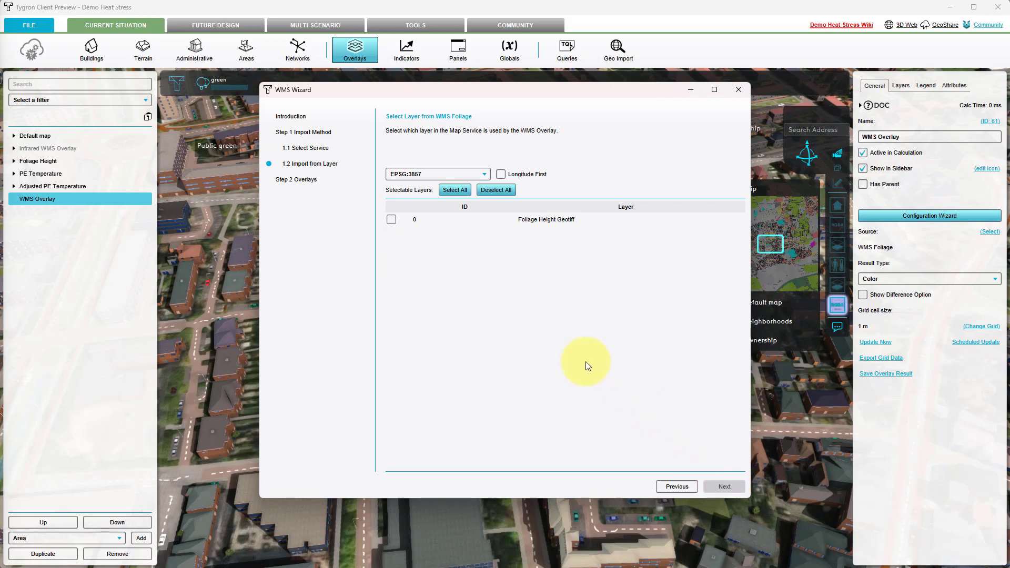
{"action": "left_click", "coordinate": [391, 220]}
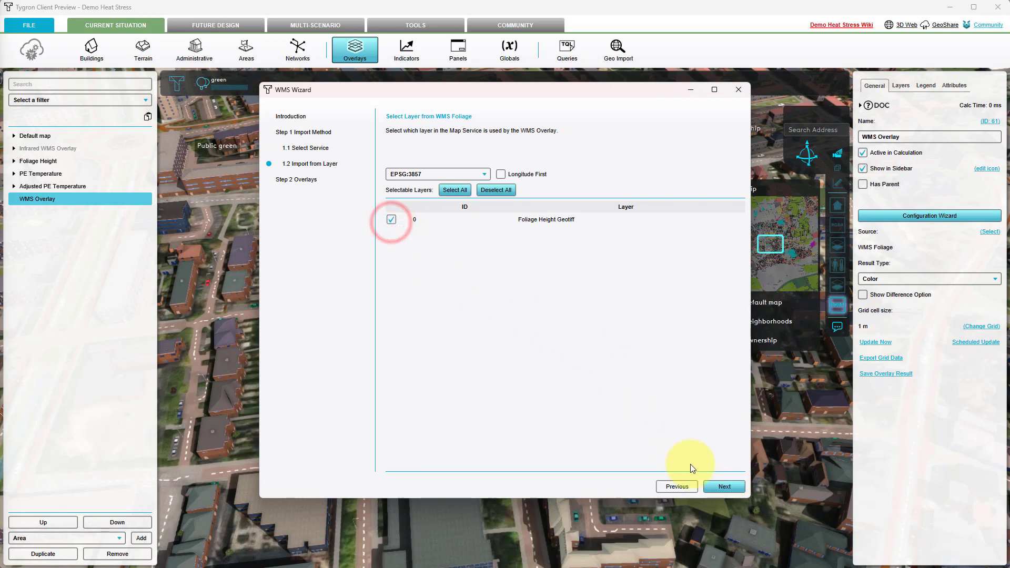
{"action": "left_click", "coordinate": [710, 487]}
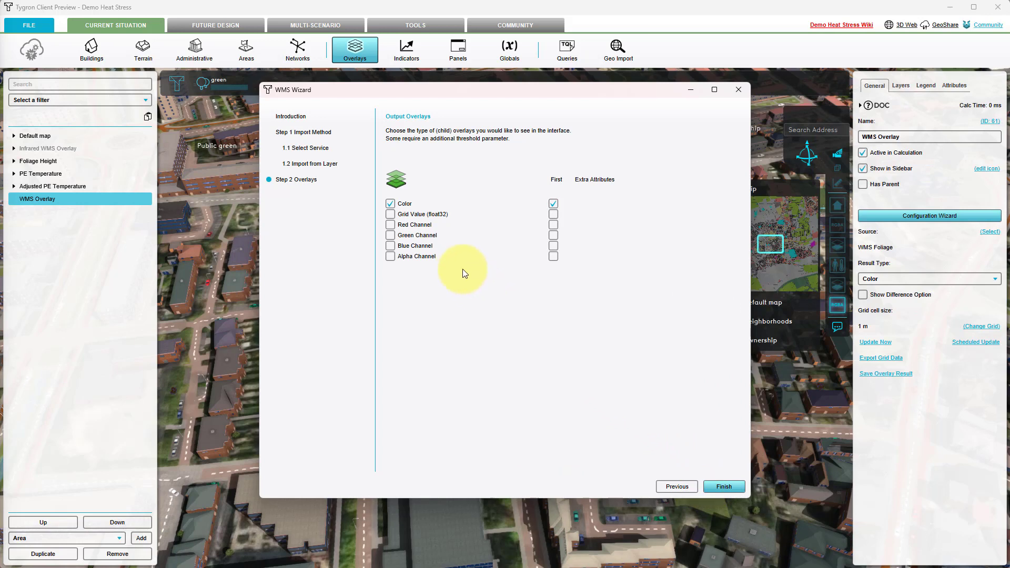
Include Grid Value (float32) as an output overlay, make it the first one, and finish the wizard
{"action": "left_click", "coordinate": [403, 214]}
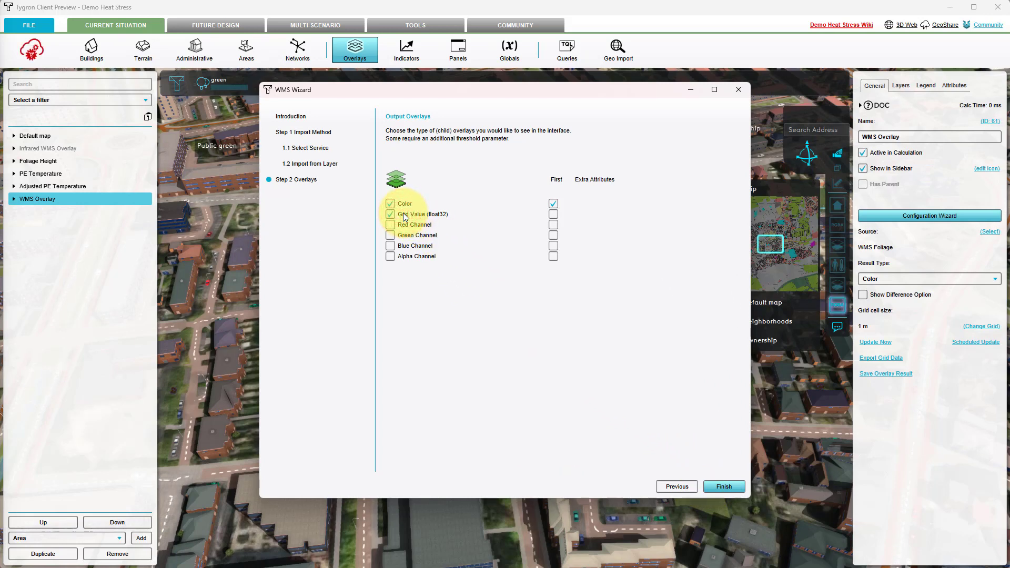
{"action": "left_click", "coordinate": [554, 215]}
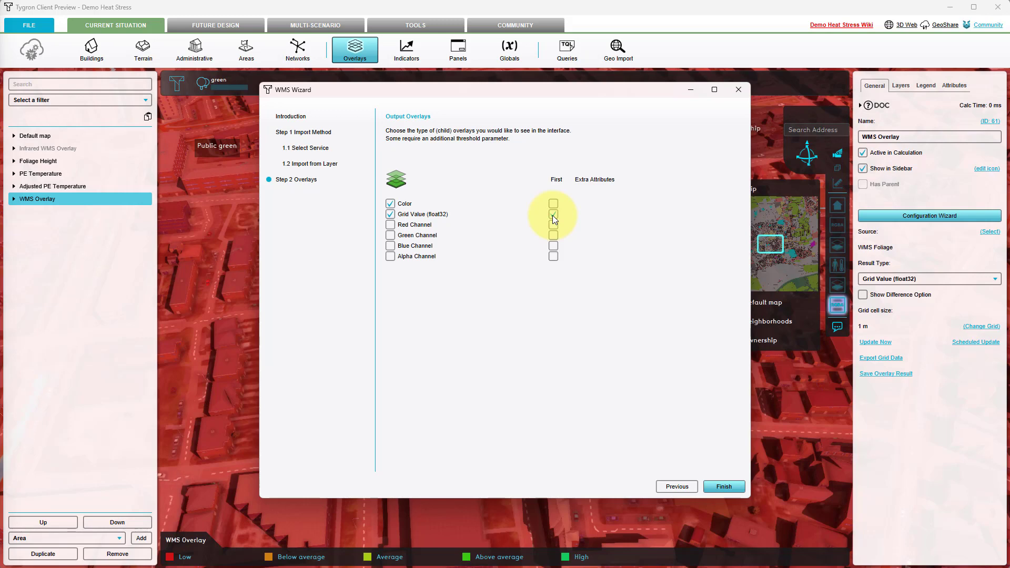
{"action": "left_click", "coordinate": [723, 486]}
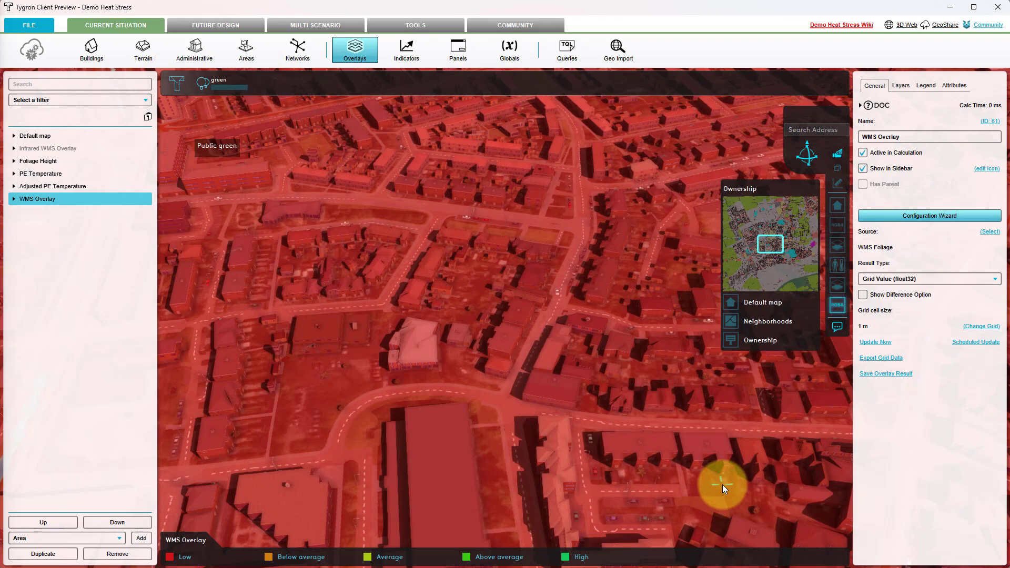
Recalculate the WMS overlay immediately and examine its grid values across the neighbourhood in the 3D map
{"action": "left_click", "coordinate": [874, 343]}
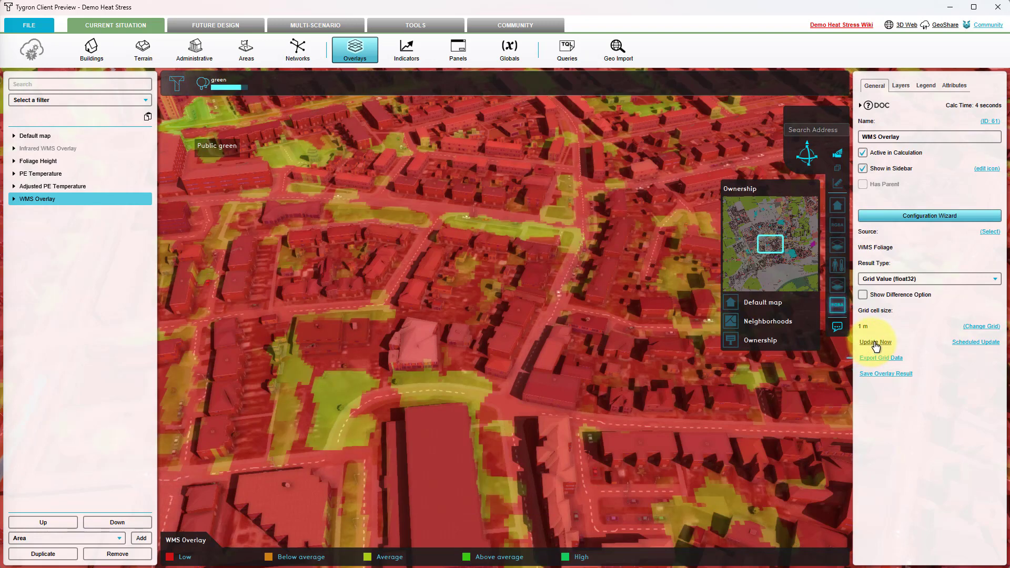
{"action": "left_click_drag", "start_coordinate": [501, 338], "coordinate": [330, 343]}
{"action": "left_click_drag", "start_coordinate": [491, 400], "coordinate": [528, 270]}
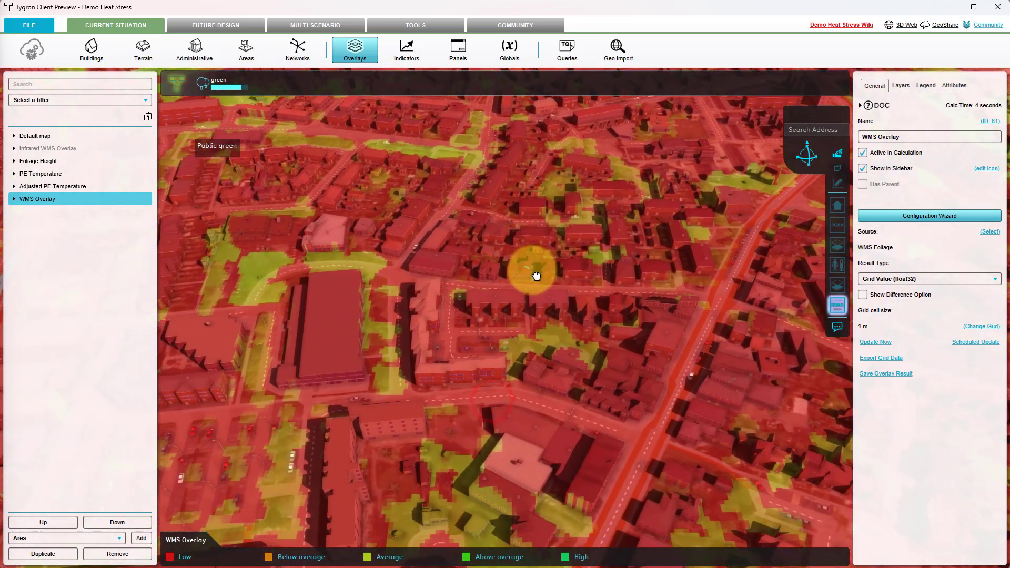
{"action": "left_click_drag", "start_coordinate": [449, 450], "coordinate": [448, 393]}
{"action": "scroll", "coordinate": [447, 393], "scroll_direction": "down", "scroll_amount": 3}
{"action": "left_click_drag", "start_coordinate": [514, 314], "coordinate": [515, 371]}
{"action": "left_click", "coordinate": [45, 201]}
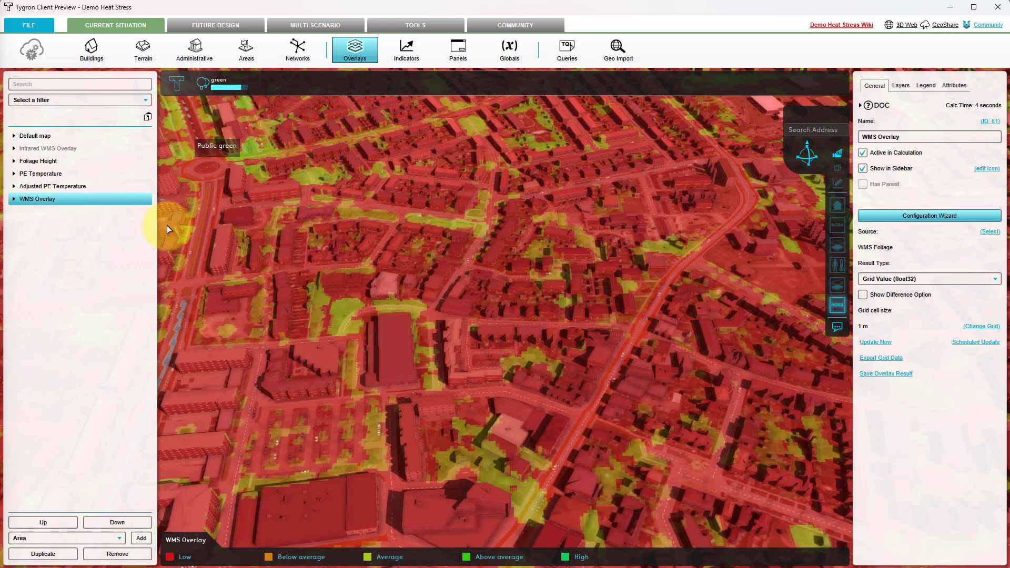
{"action": "mouse_move", "coordinate": [406, 311]}
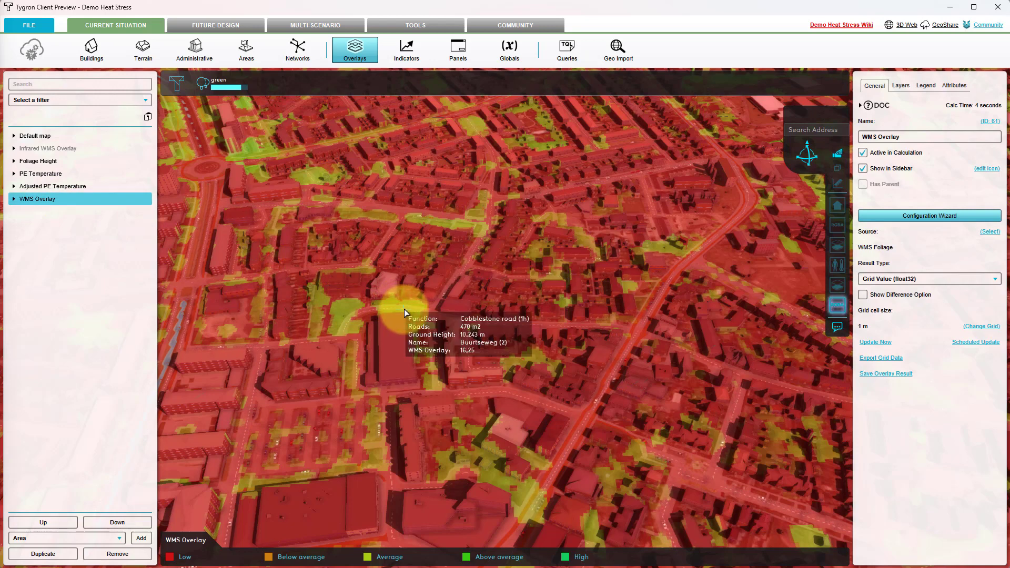
Examine the WMS overlay's grid values on the map, and view its Color child overlay across the neighbourhood
{"action": "mouse_move", "coordinate": [537, 258]}
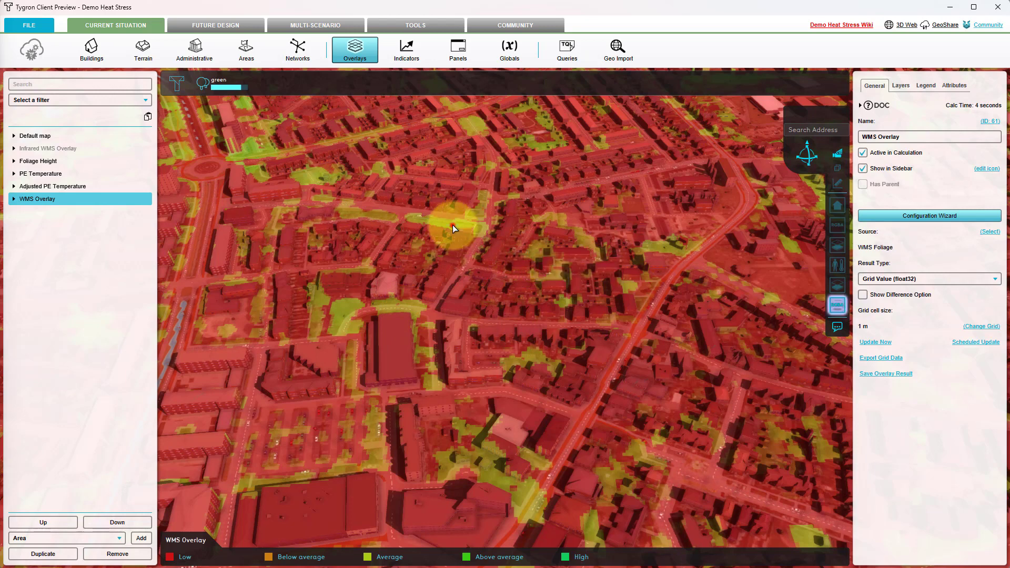
{"action": "mouse_move", "coordinate": [457, 232]}
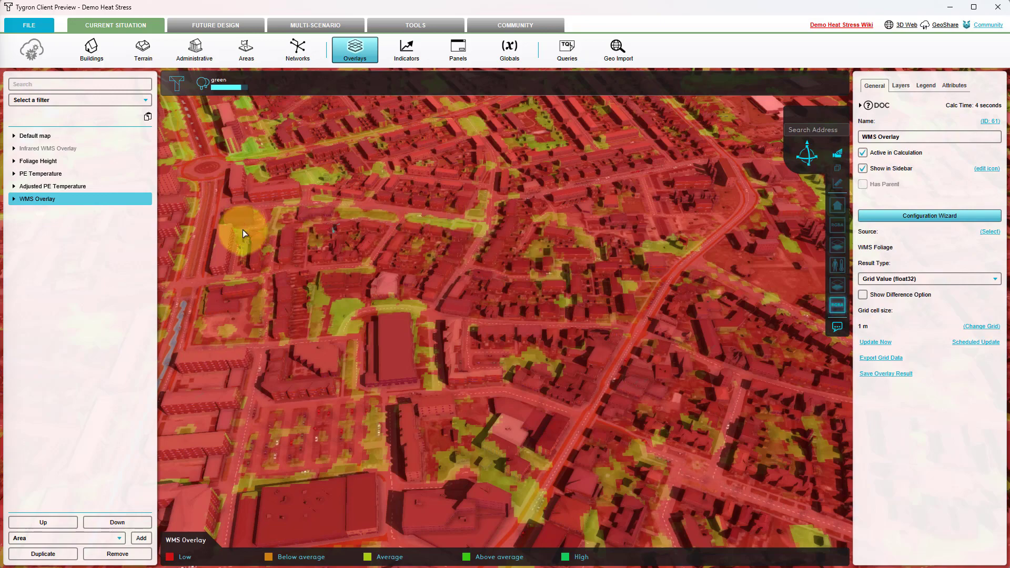
{"action": "left_click", "coordinate": [14, 199]}
{"action": "left_click", "coordinate": [27, 211]}
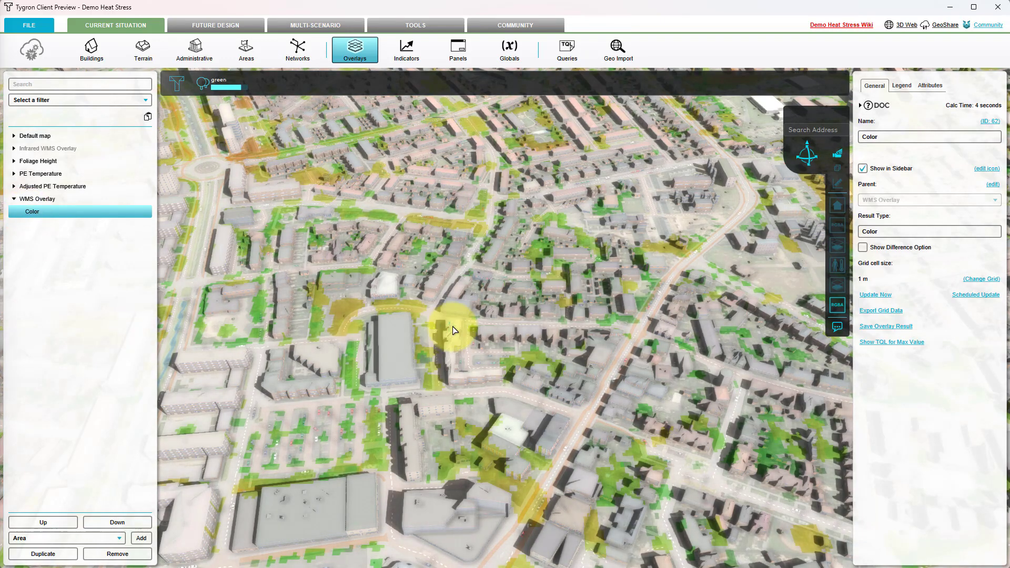
{"action": "left_click_drag", "start_coordinate": [452, 327], "coordinate": [366, 289]}
{"action": "left_click_drag", "start_coordinate": [622, 304], "coordinate": [519, 349]}
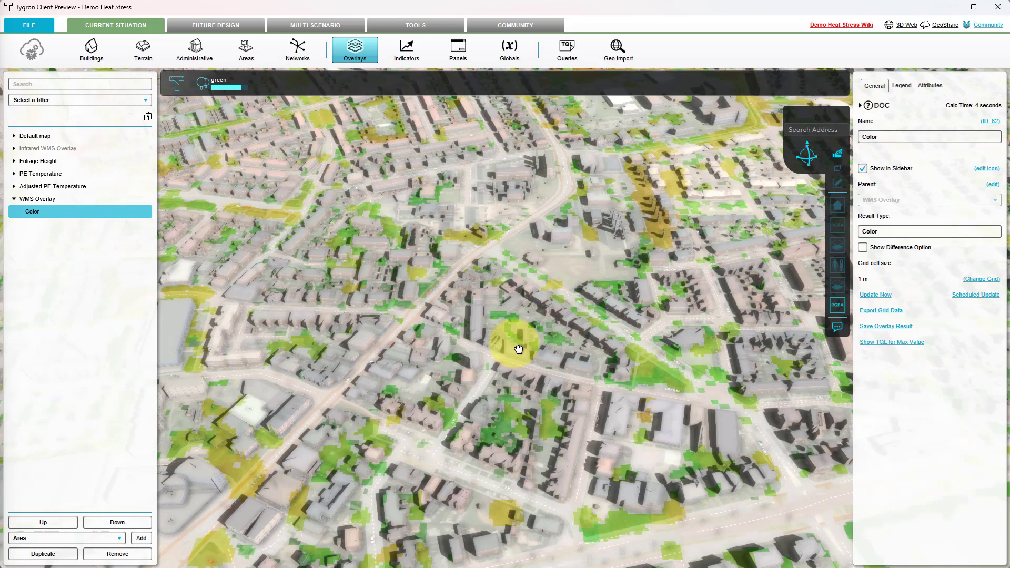
{"action": "left_click", "coordinate": [503, 319]}
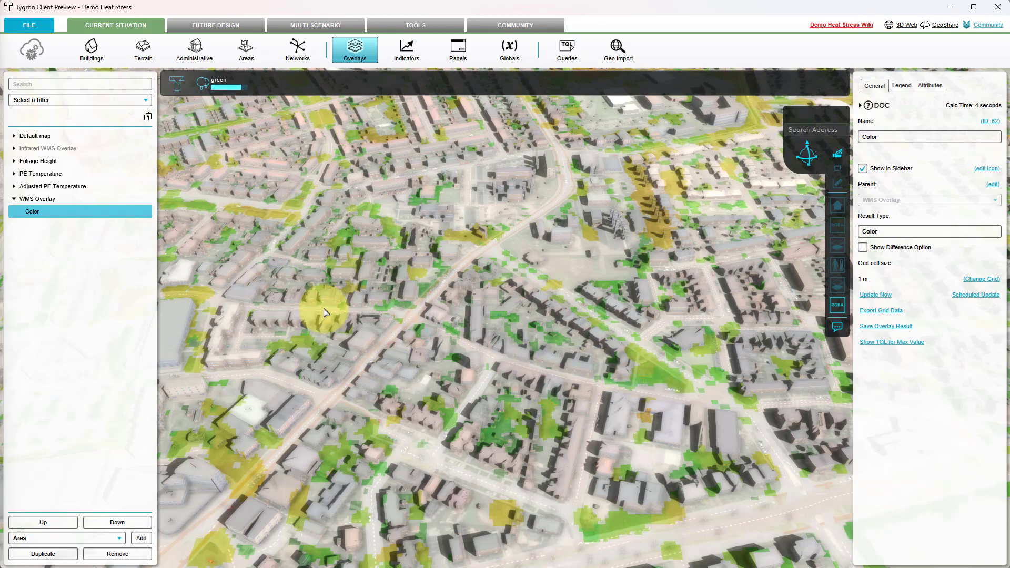
In the PE Temperature overlay's configuration wizard, choose WMS Overlay as the grid overlay that supplies the foliage height
{"action": "left_click", "coordinate": [59, 175]}
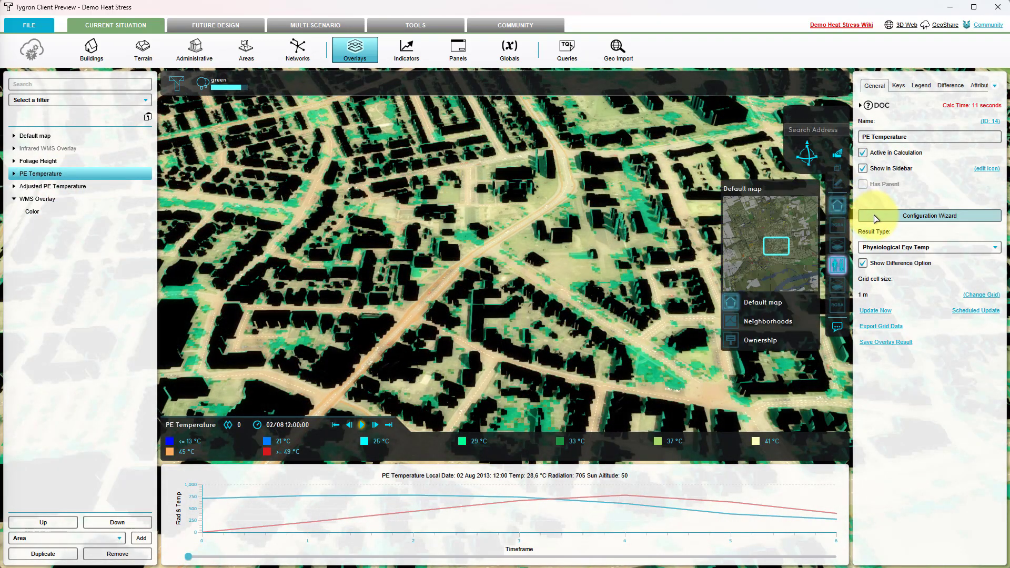
{"action": "left_click", "coordinate": [876, 217]}
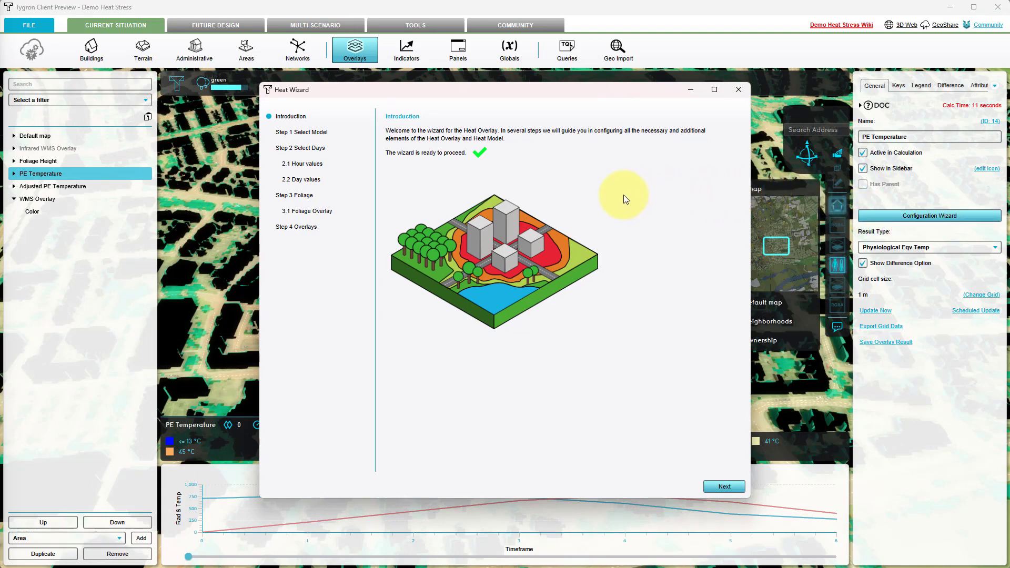
{"action": "left_click", "coordinate": [314, 198]}
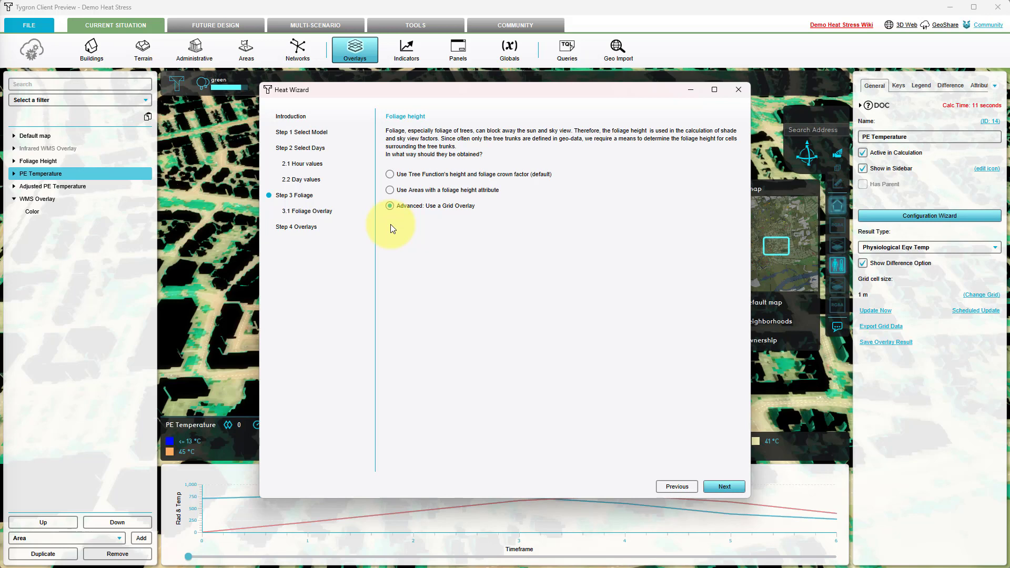
{"action": "left_click", "coordinate": [737, 490]}
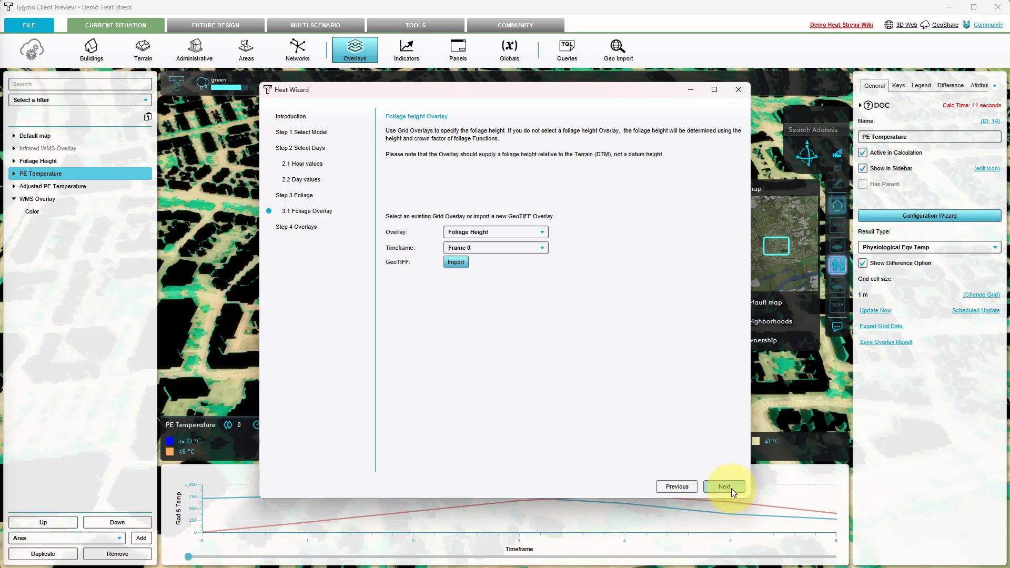
{"action": "left_click", "coordinate": [525, 237]}
{"action": "scroll", "coordinate": [535, 273], "scroll_direction": "down", "scroll_amount": 5}
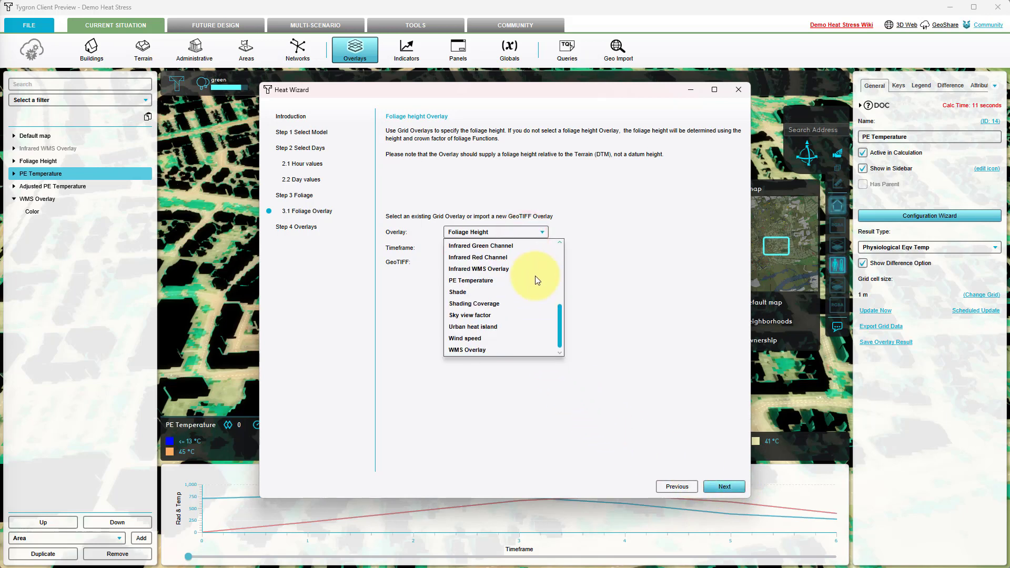
{"action": "left_click", "coordinate": [482, 350]}
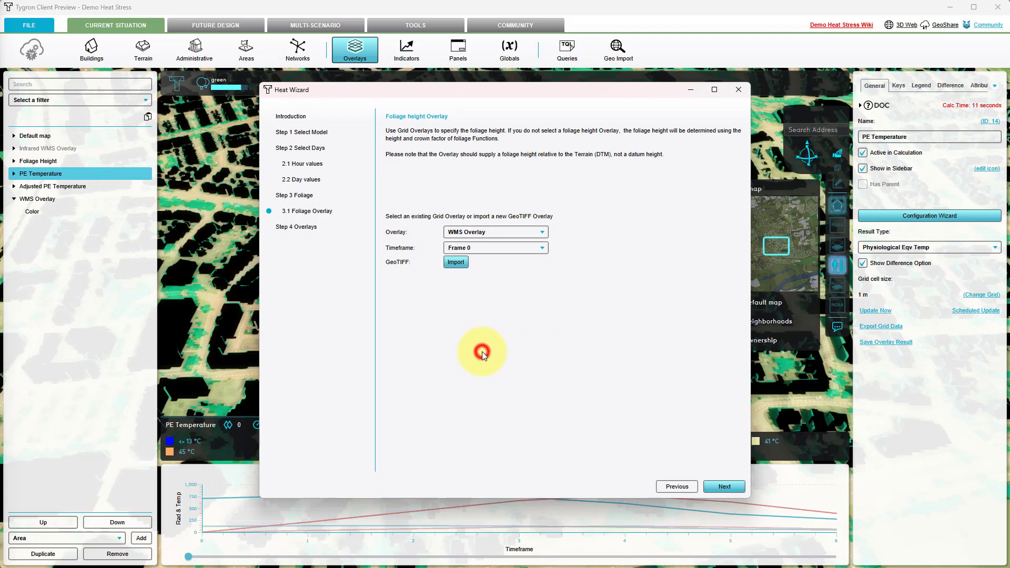
Finish the heat wizard with the existing output overlays and recalculate the PE Temperature overlay immediately
{"action": "left_click", "coordinate": [720, 491]}
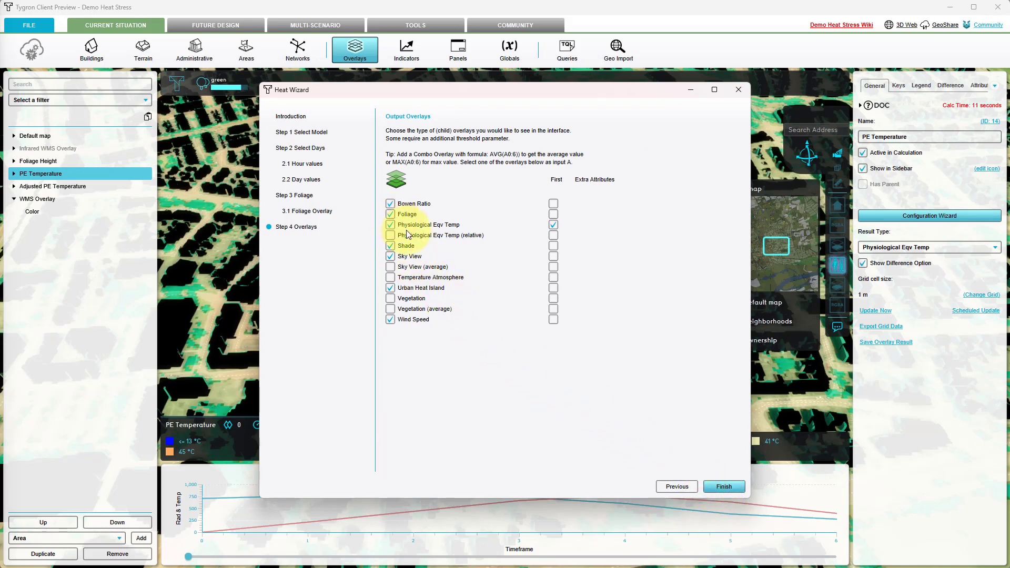
{"action": "left_click", "coordinate": [721, 486]}
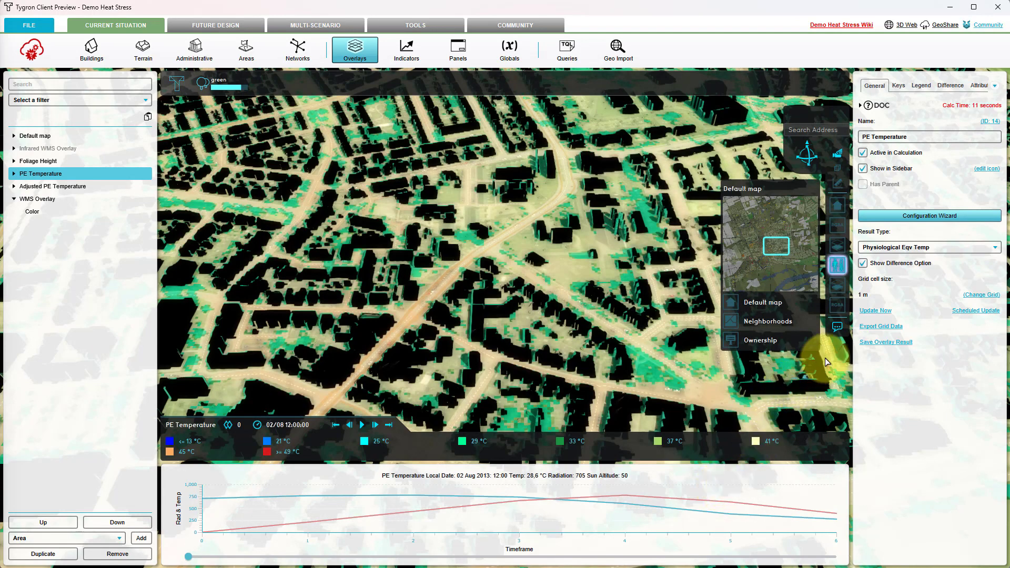
{"action": "left_click", "coordinate": [876, 312]}
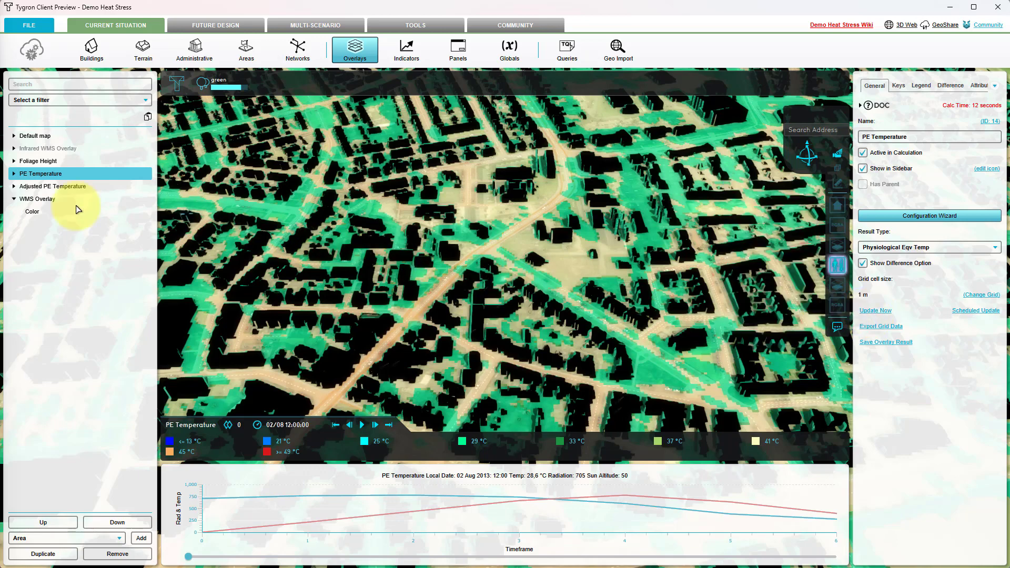
Show the Foliage child overlay of PE Temperature and copy its legend
{"action": "left_click", "coordinate": [14, 174]}
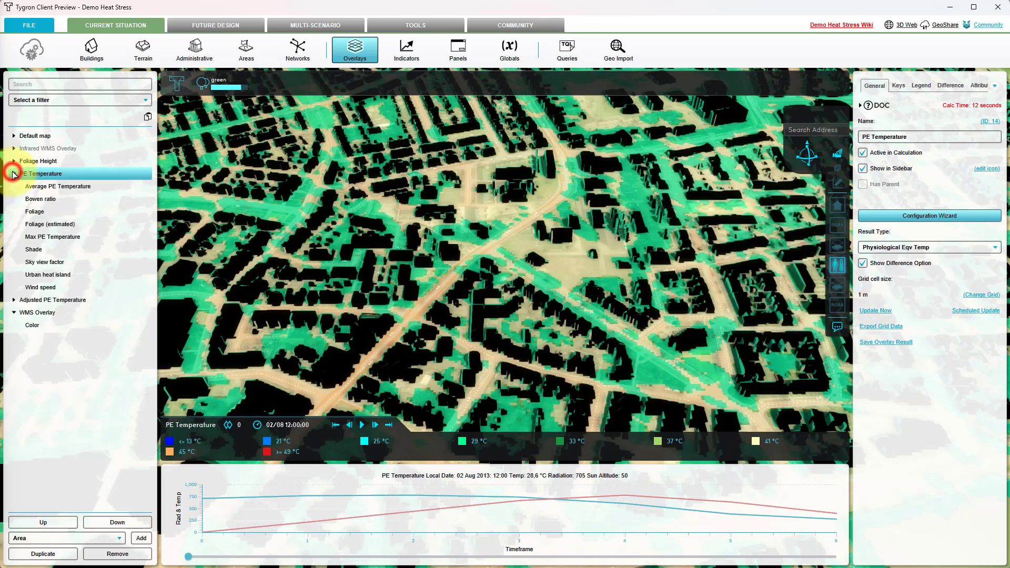
{"action": "left_click", "coordinate": [34, 211]}
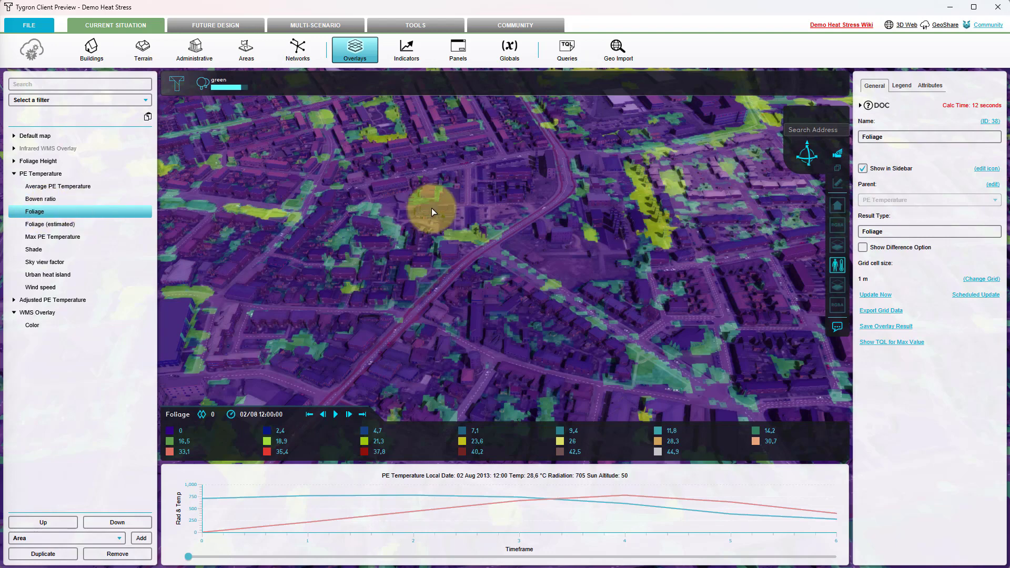
{"action": "left_click", "coordinate": [898, 88]}
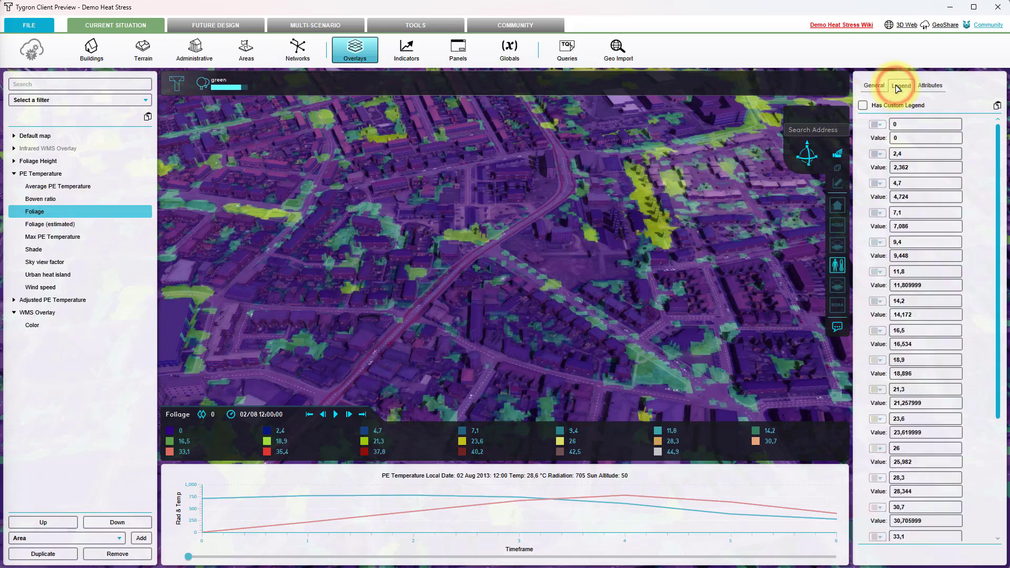
{"action": "left_click", "coordinate": [997, 106]}
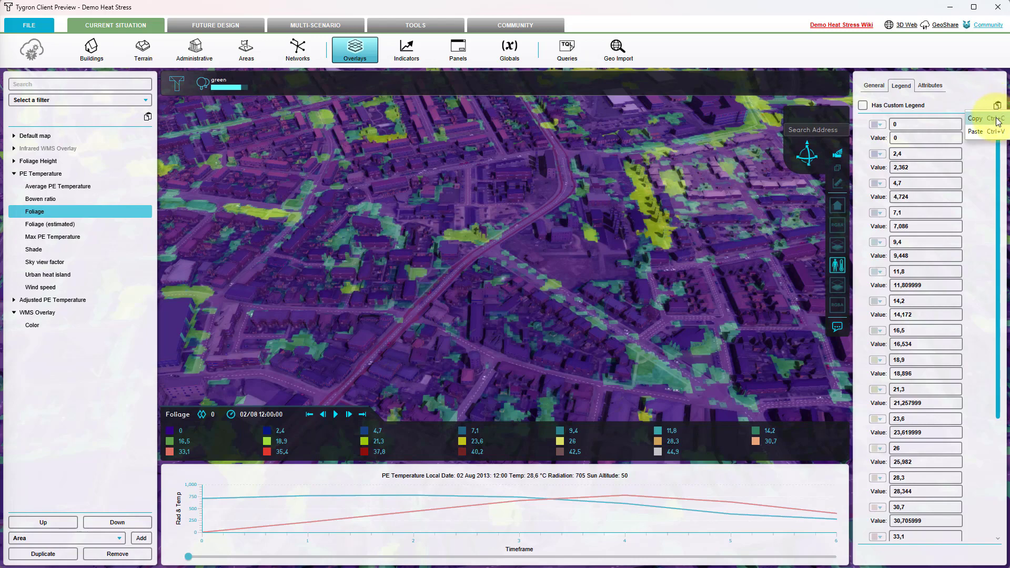
{"action": "left_click", "coordinate": [998, 121]}
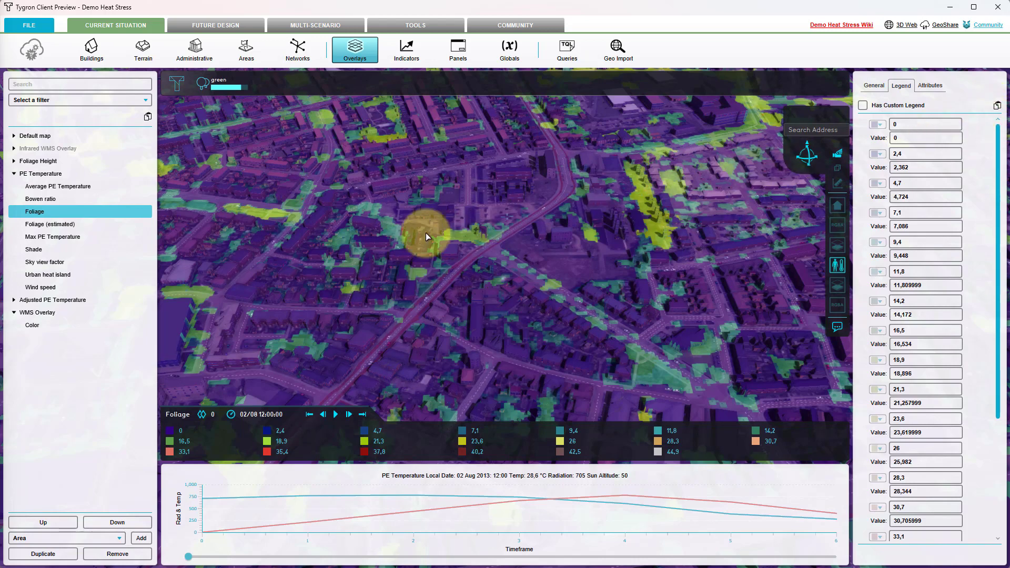
Paste the copied foliage legend into the WMS overlay as its custom legend
{"action": "left_click", "coordinate": [49, 316]}
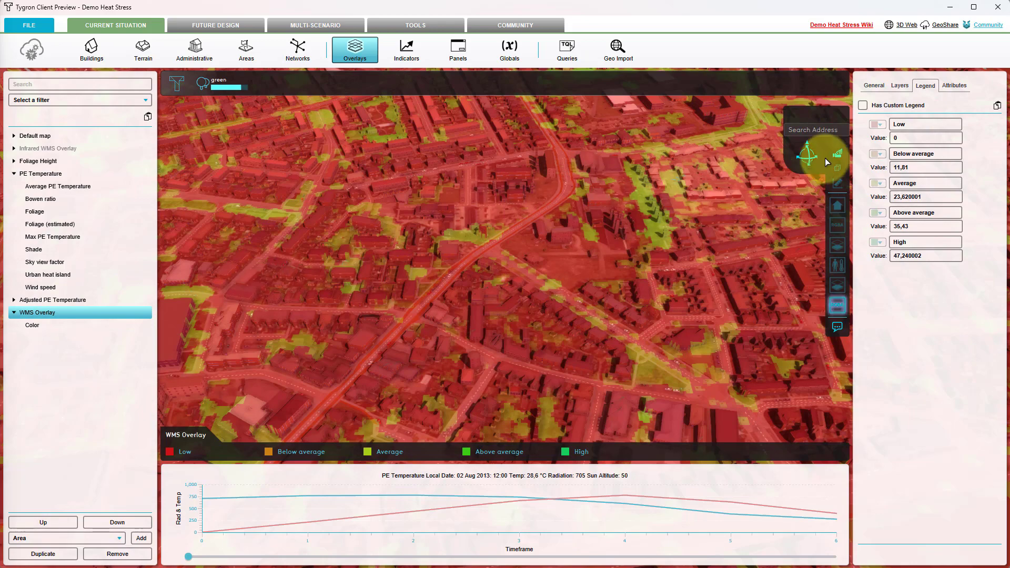
{"action": "left_click", "coordinate": [996, 105]}
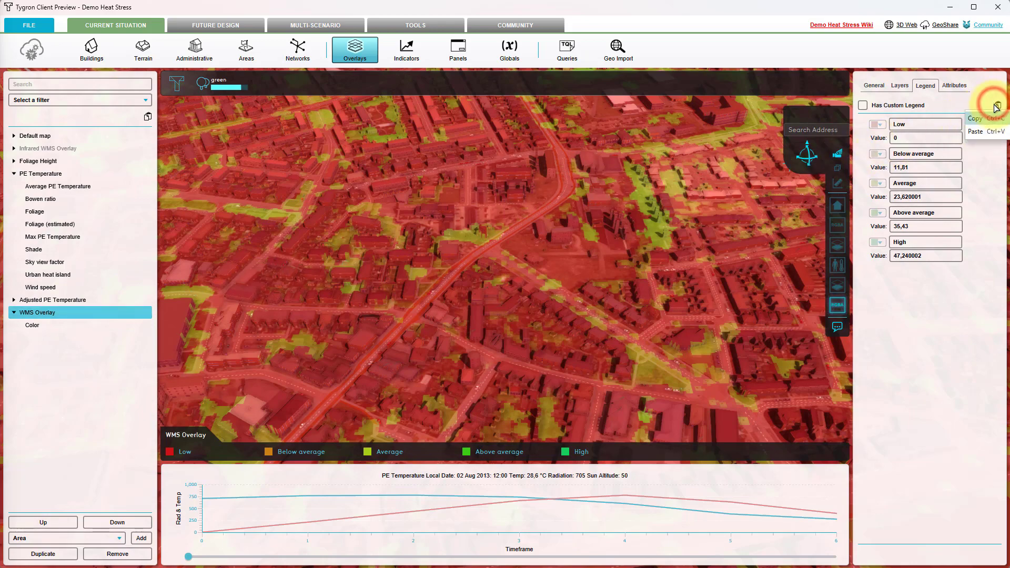
{"action": "left_click", "coordinate": [988, 131]}
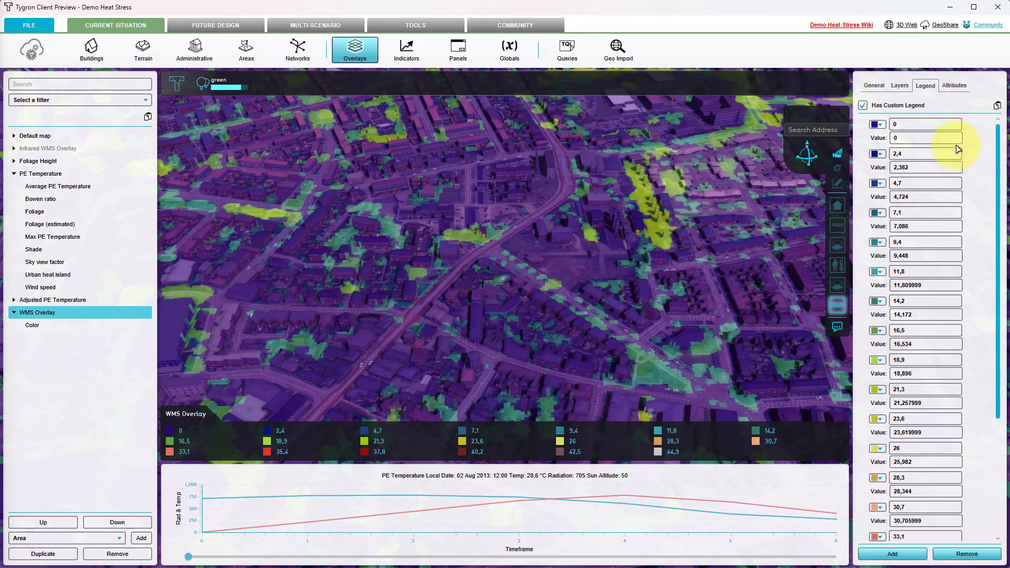
Compare PE Temperature's Foliage child overlay with the WMS overlay by alternating between them on a close-up of the map
{"action": "left_click", "coordinate": [53, 213]}
{"action": "left_click_drag", "start_coordinate": [593, 253], "coordinate": [434, 332]}
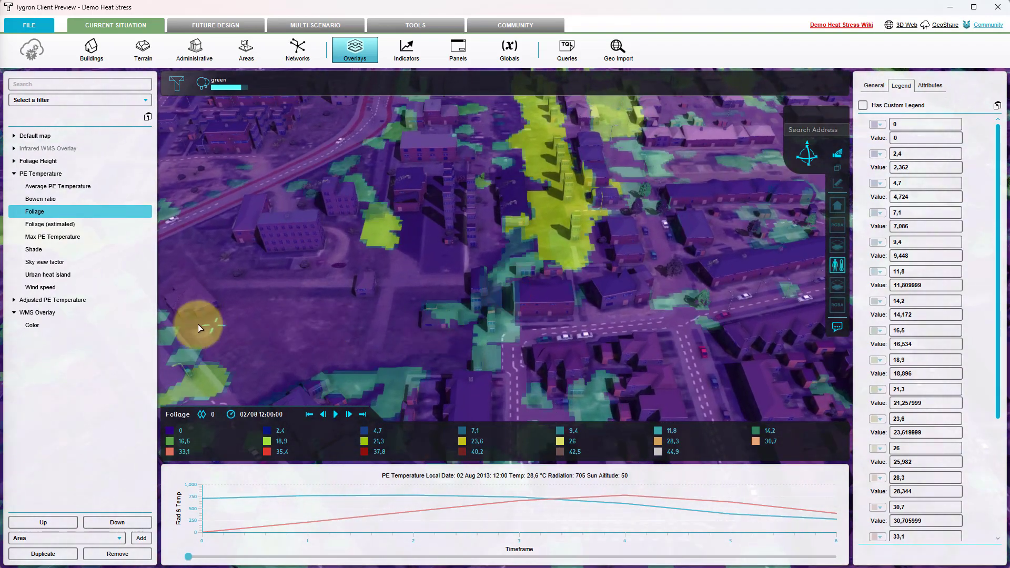
{"action": "left_click", "coordinate": [51, 316]}
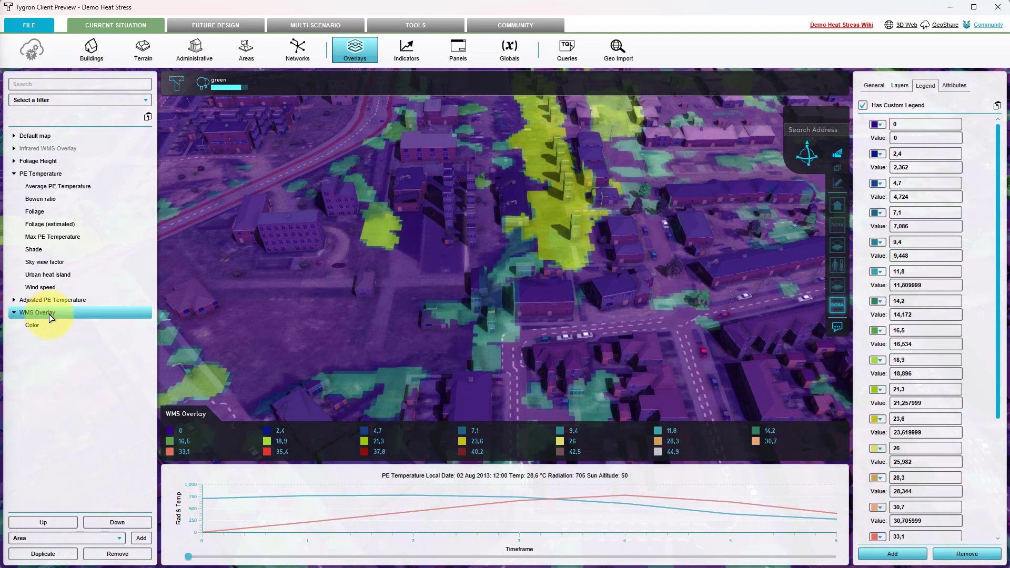
{"action": "left_click", "coordinate": [43, 213]}
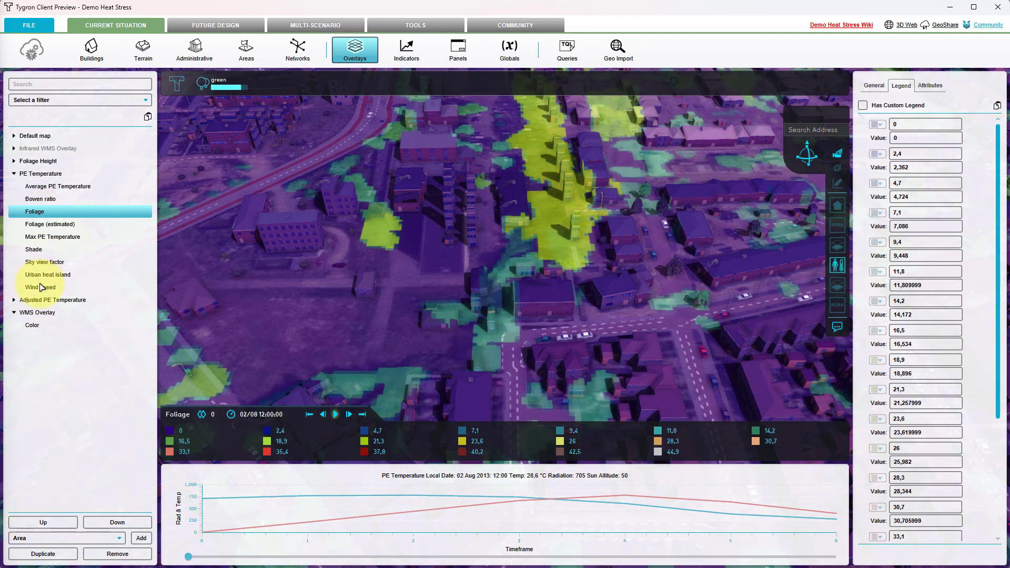
{"action": "left_click", "coordinate": [41, 315]}
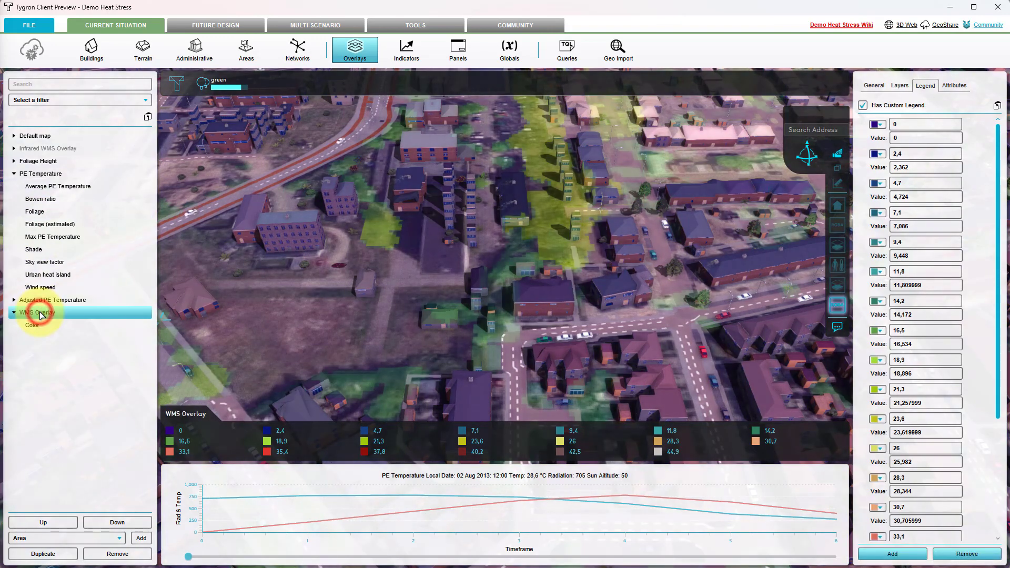